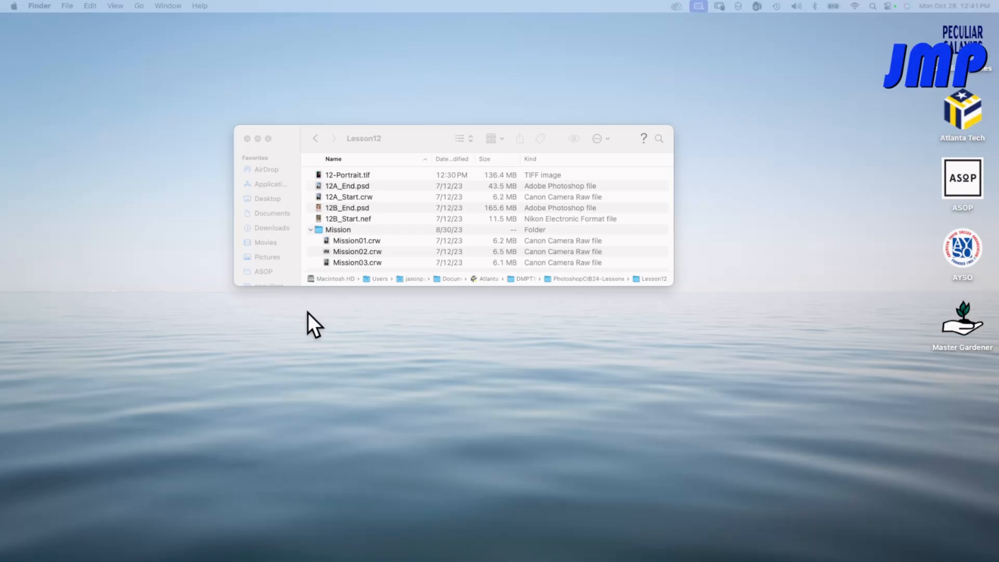
# - Launch Photoshop 2025 with its settings file deleted, then enlarge the home window and dismiss the what's-new banner
pyautogui.moveTo(367, 542)
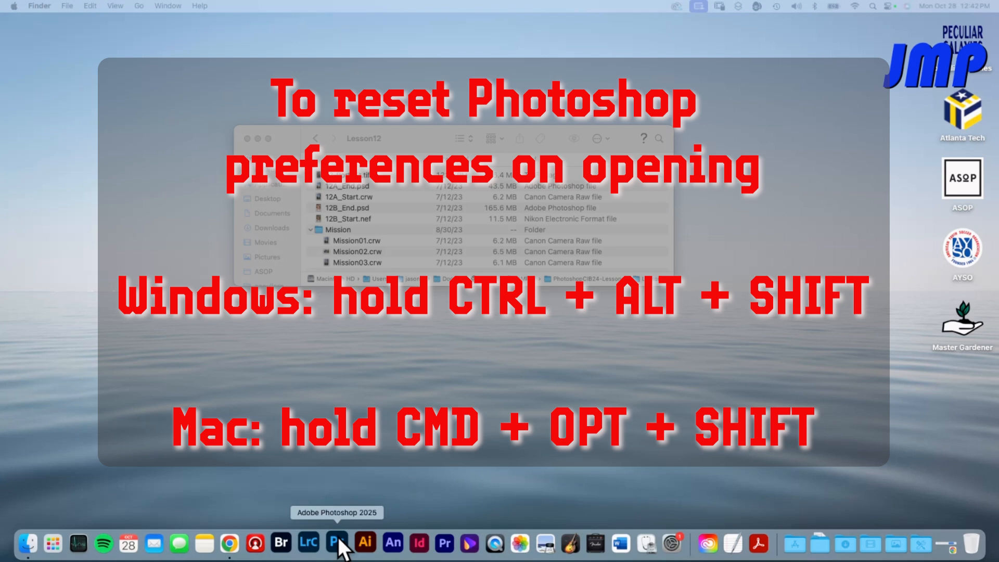
pyautogui.keyDown('alt'); pyautogui.keyDown('shift'); pyautogui.keyDown('super'); pyautogui.click(336, 541); pyautogui.keyUp('super'); pyautogui.keyUp('shift'); pyautogui.keyUp('alt')
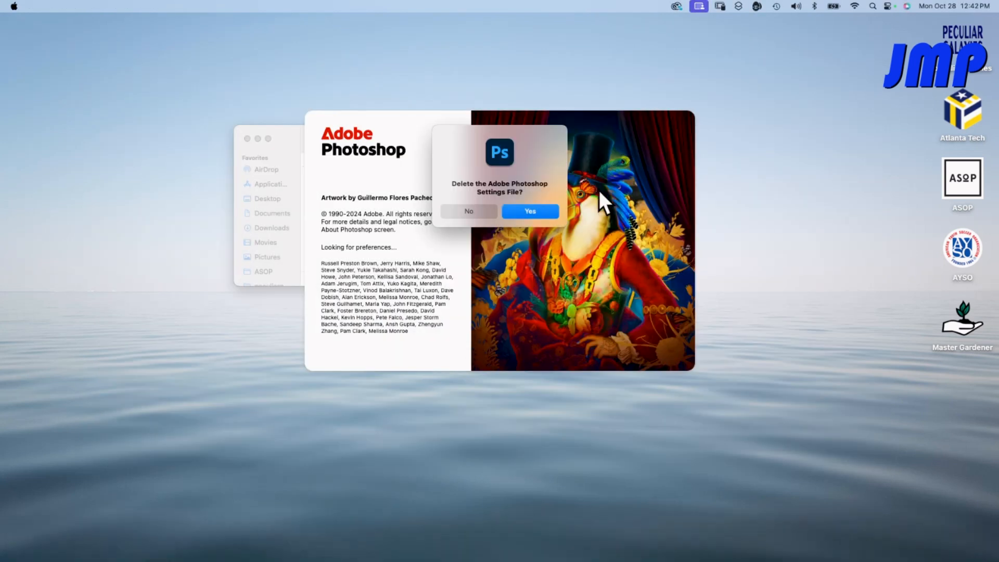
pyautogui.click(523, 207)
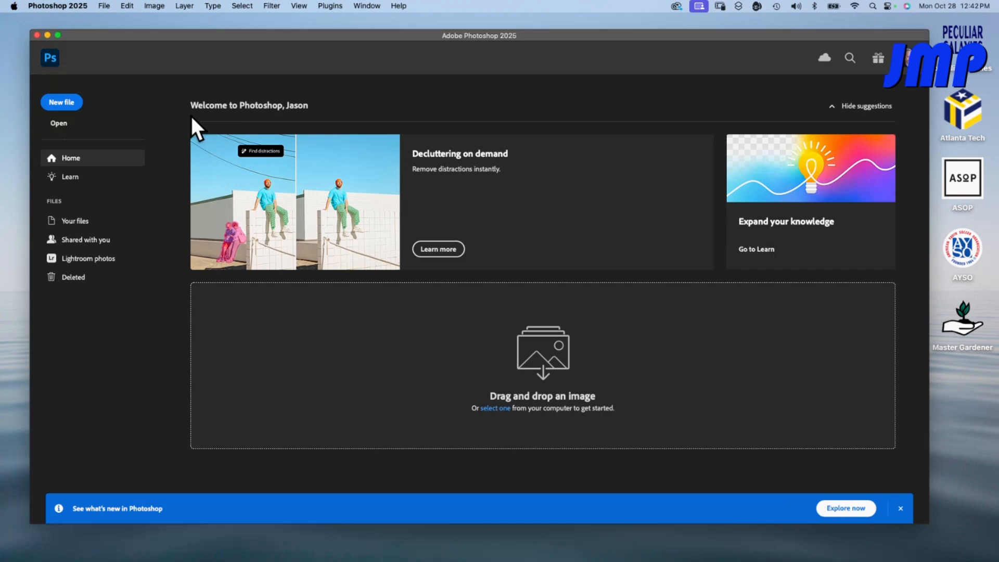
pyautogui.click(58, 35)
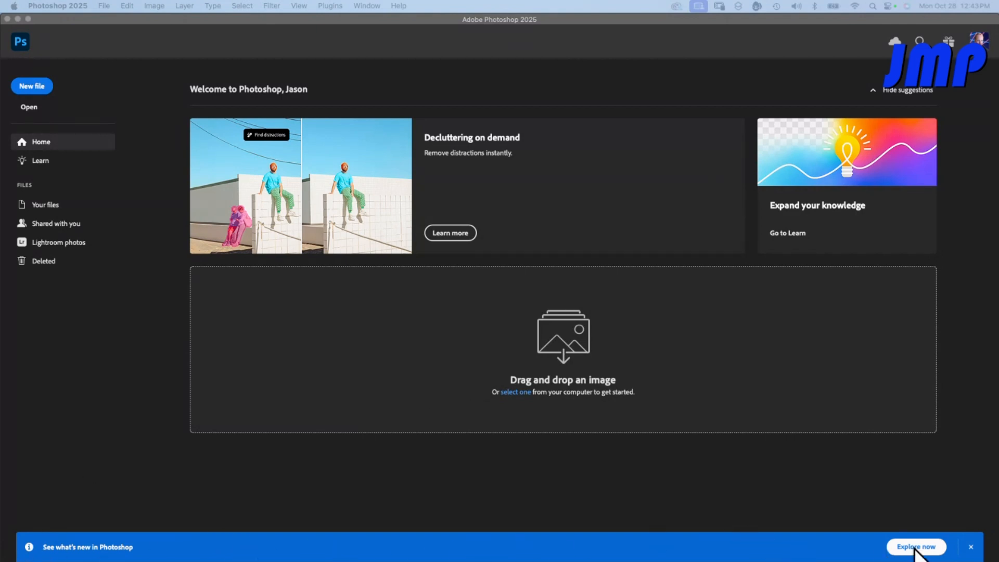
pyautogui.click(971, 545)
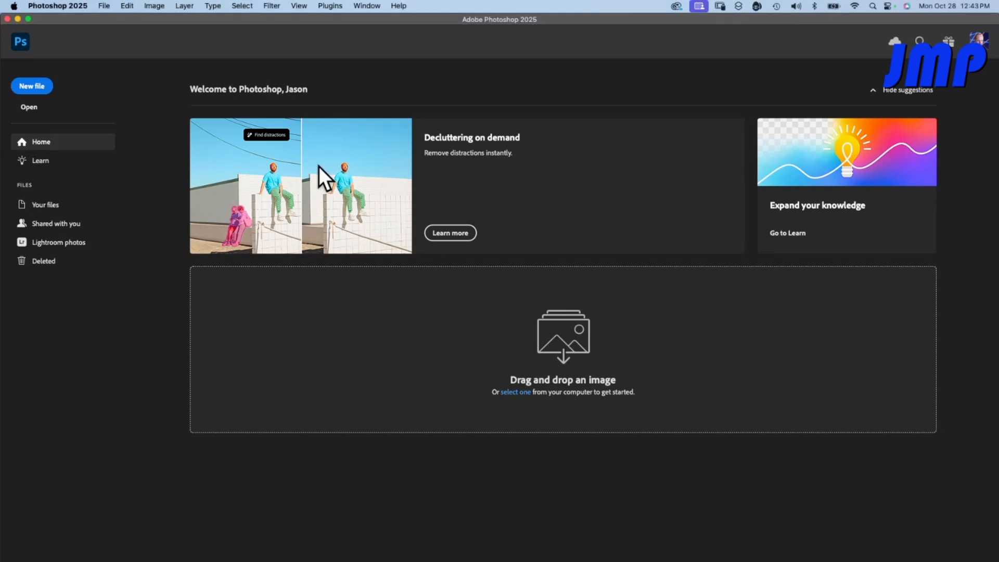
# - Open Mission01.crw, Mission02.crw and Mission03.crw together from the Mission folder inside Lesson12 on the computer
pyautogui.click(104, 6)
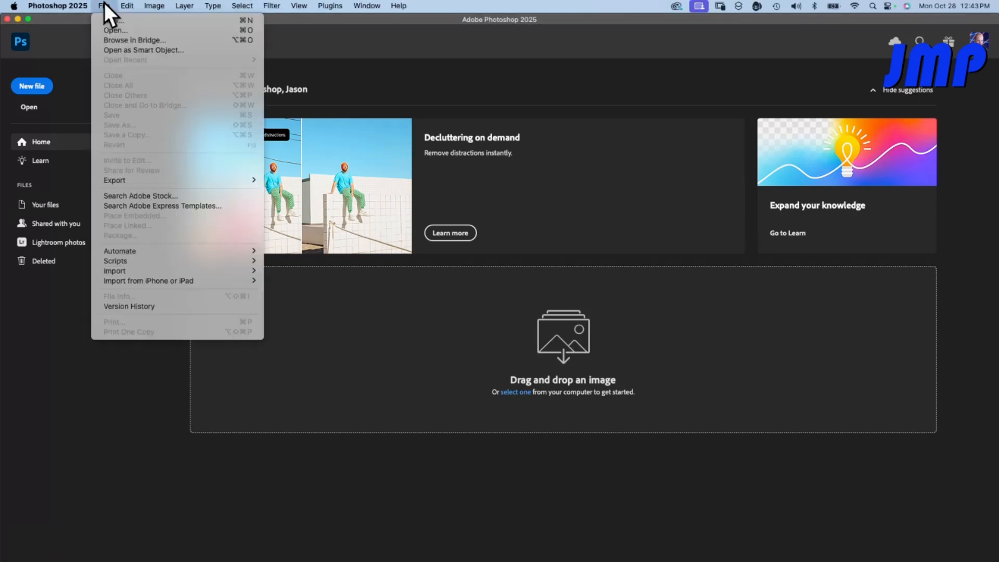
pyautogui.click(121, 29)
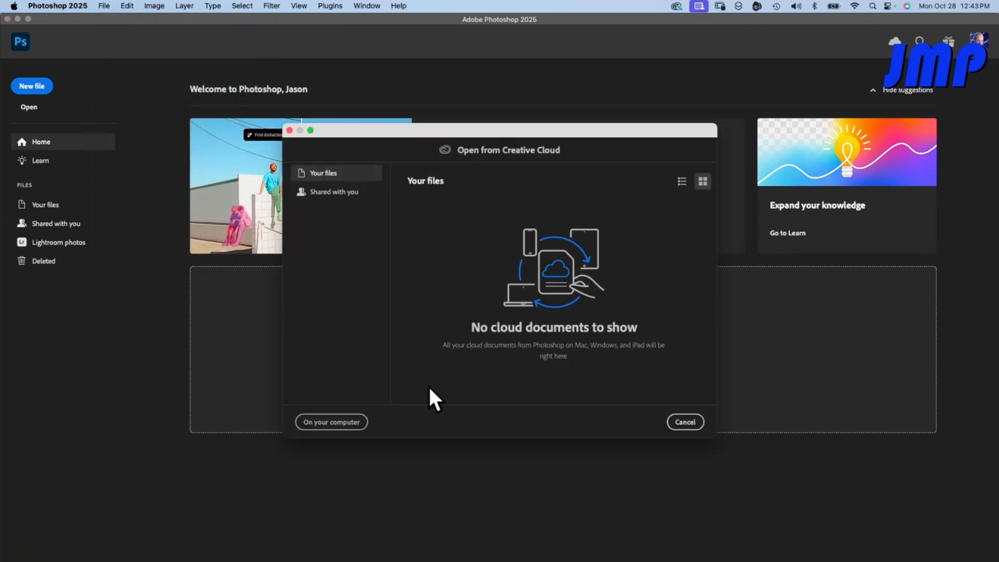
pyautogui.click(324, 422)
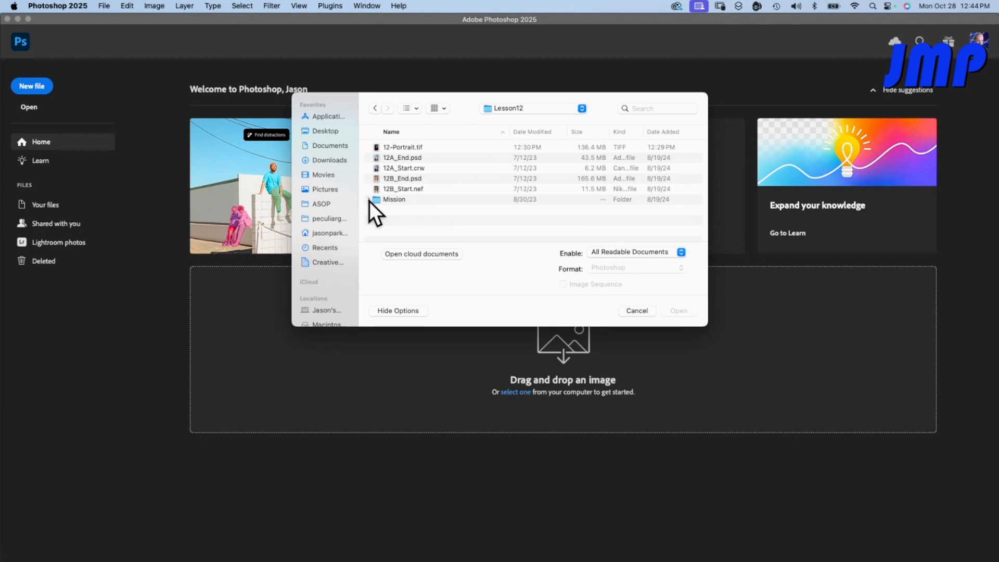
pyautogui.click(370, 199)
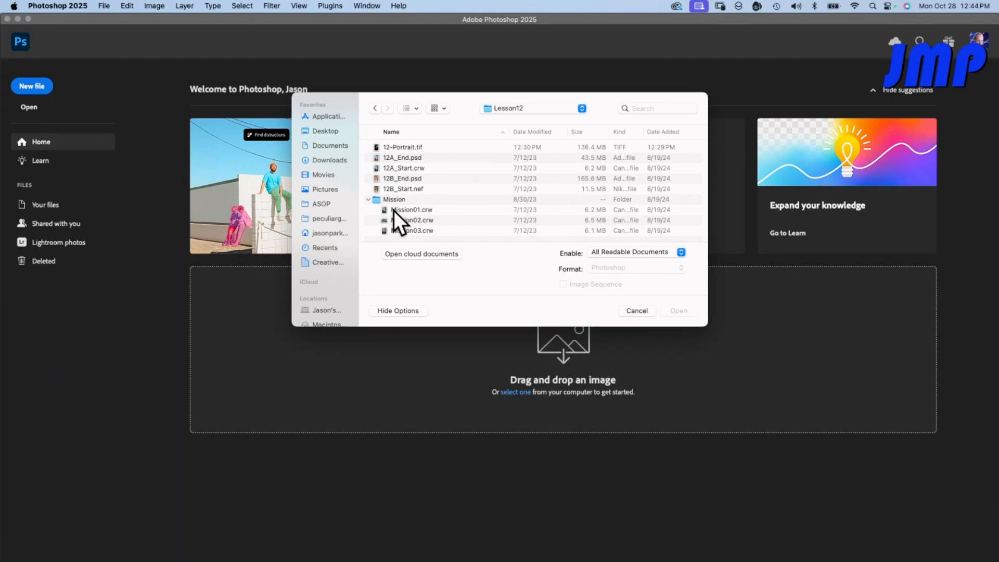
pyautogui.click(392, 211)
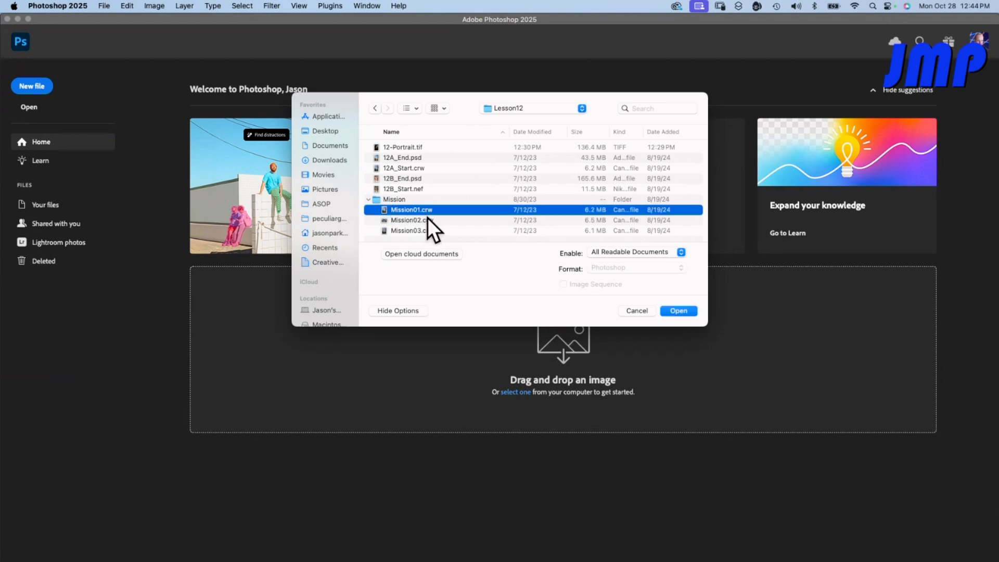
pyautogui.keyDown('shift'); pyautogui.click(386, 232); pyautogui.keyUp('shift')
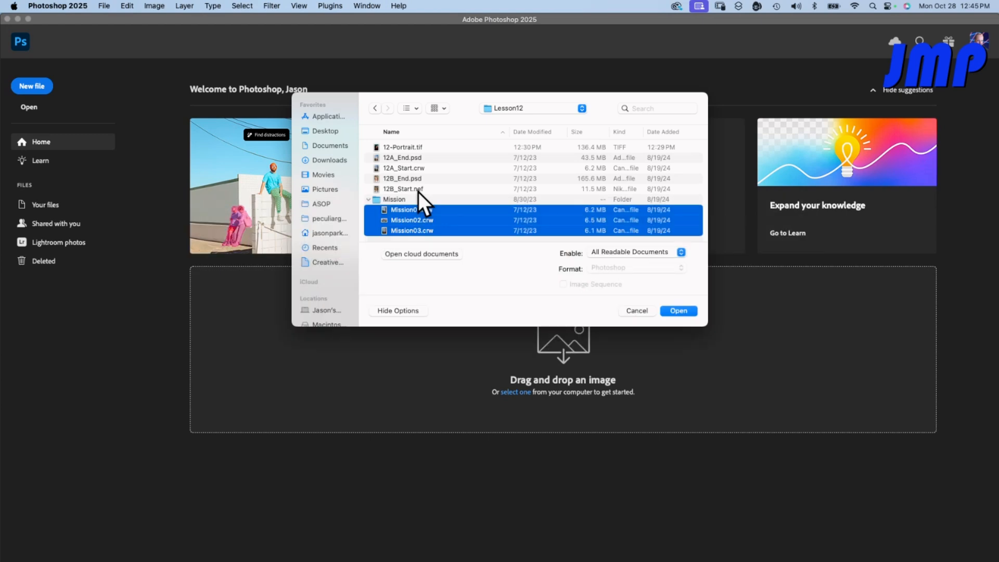
pyautogui.click(685, 311)
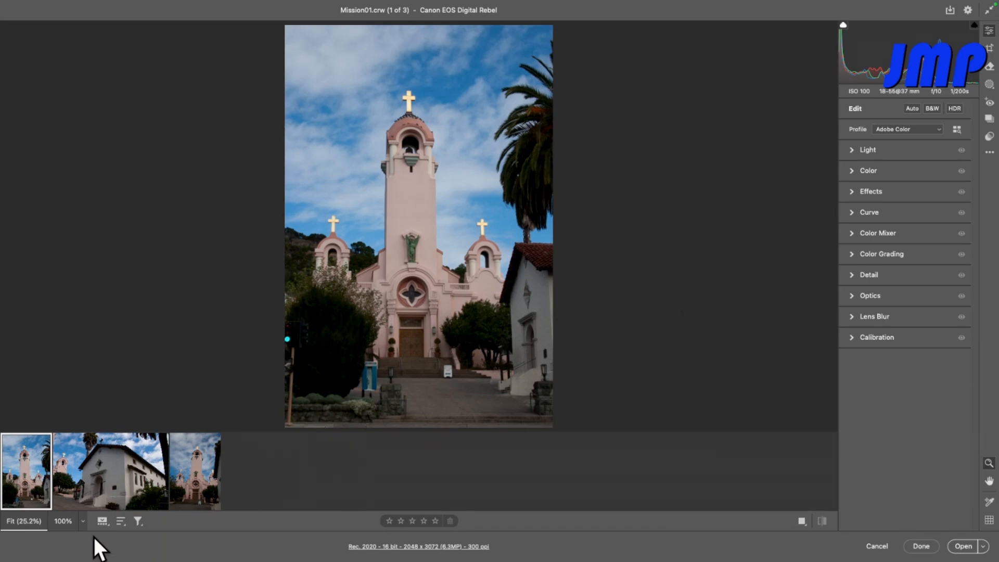
# - Hide and reshow the Camera Raw filmstrip, and switch its orientation to Vertical and back to Horizontal
pyautogui.click(102, 521)
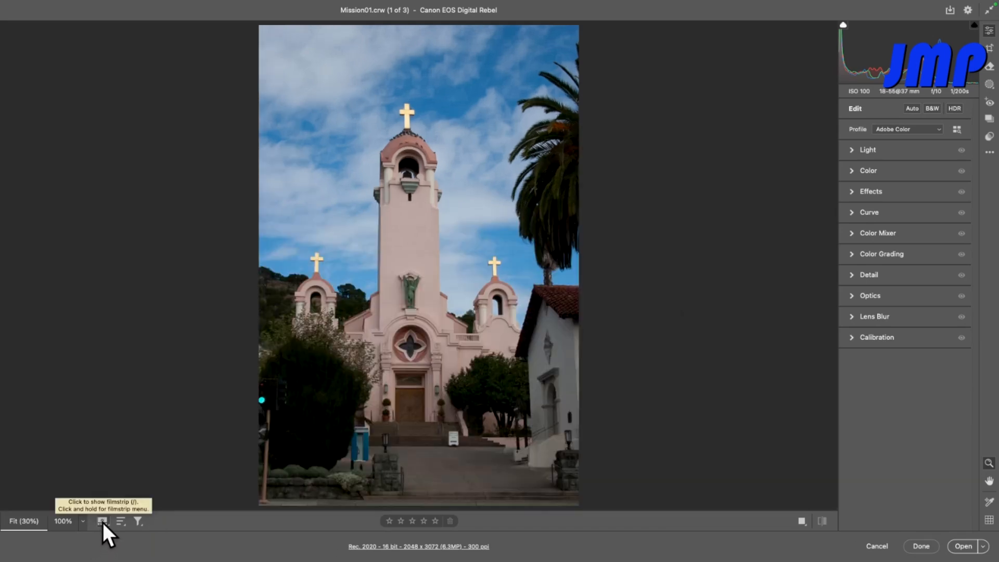
pyautogui.click(102, 521)
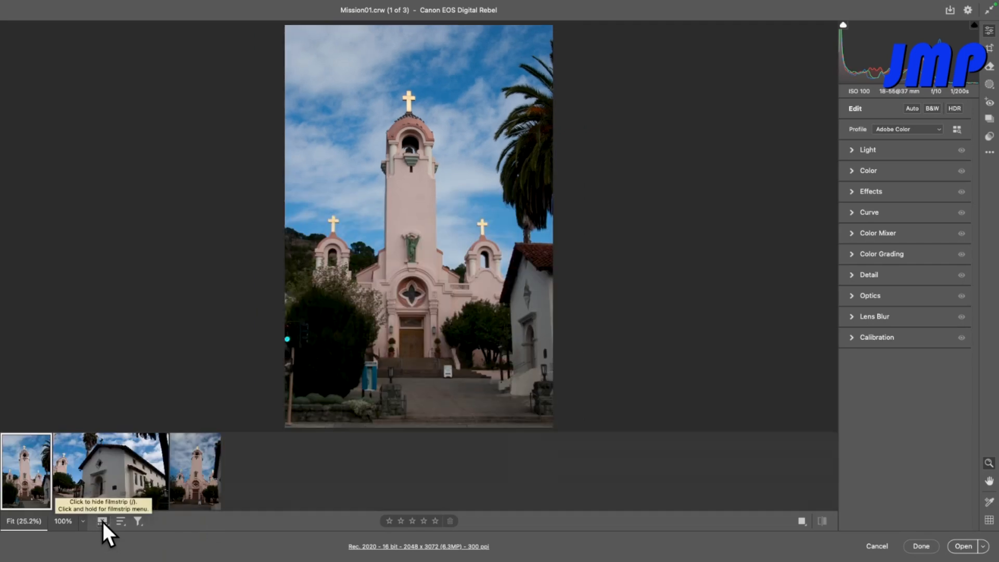
pyautogui.moveTo(102, 521); pyautogui.dragTo(191, 489)
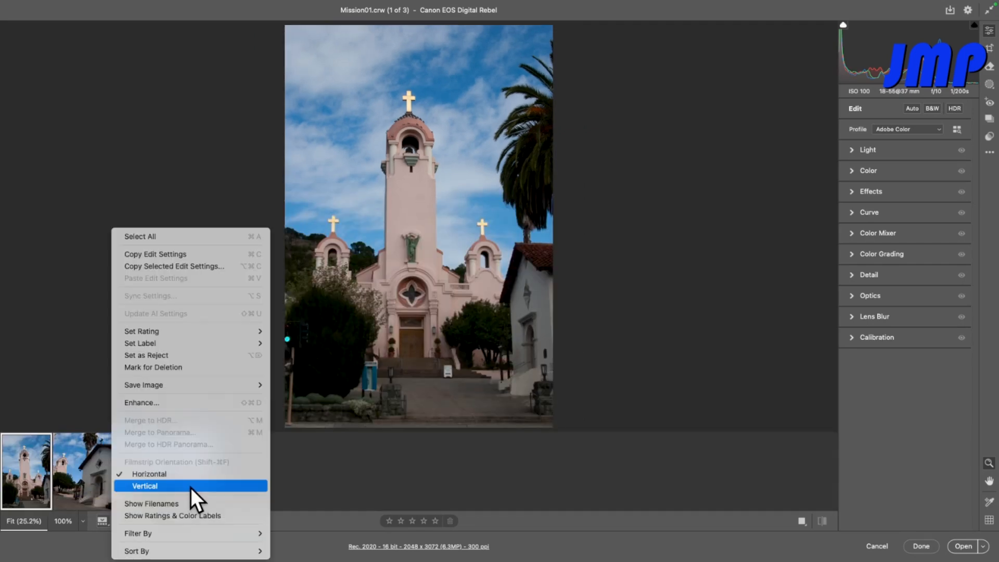
pyautogui.click(190, 488)
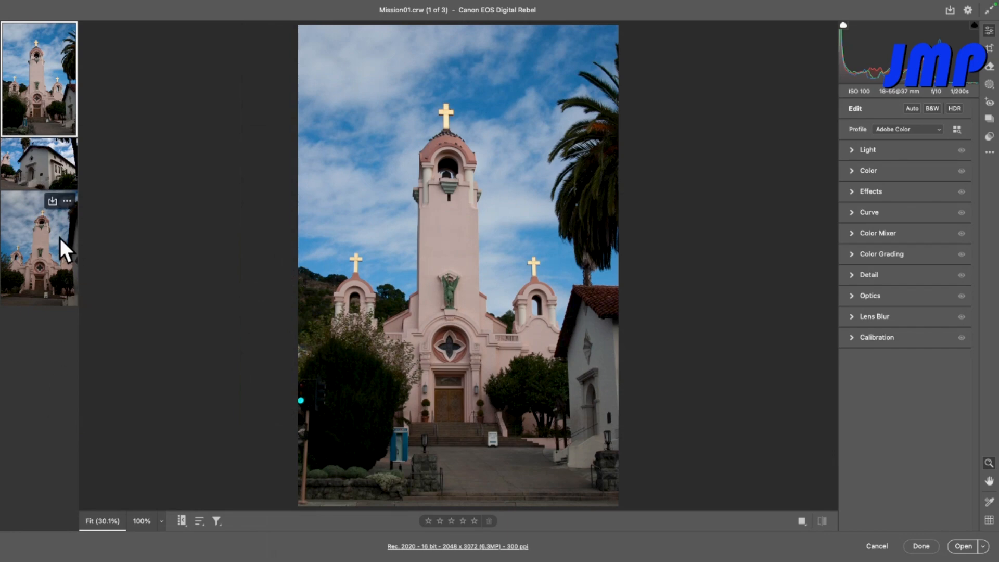
pyautogui.rightClick(47, 352)
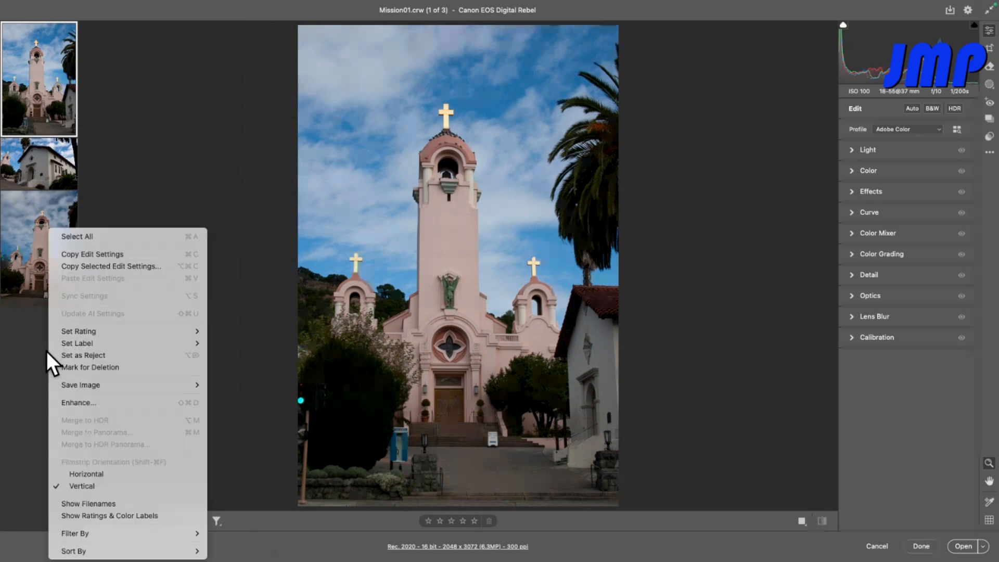
pyautogui.click(125, 475)
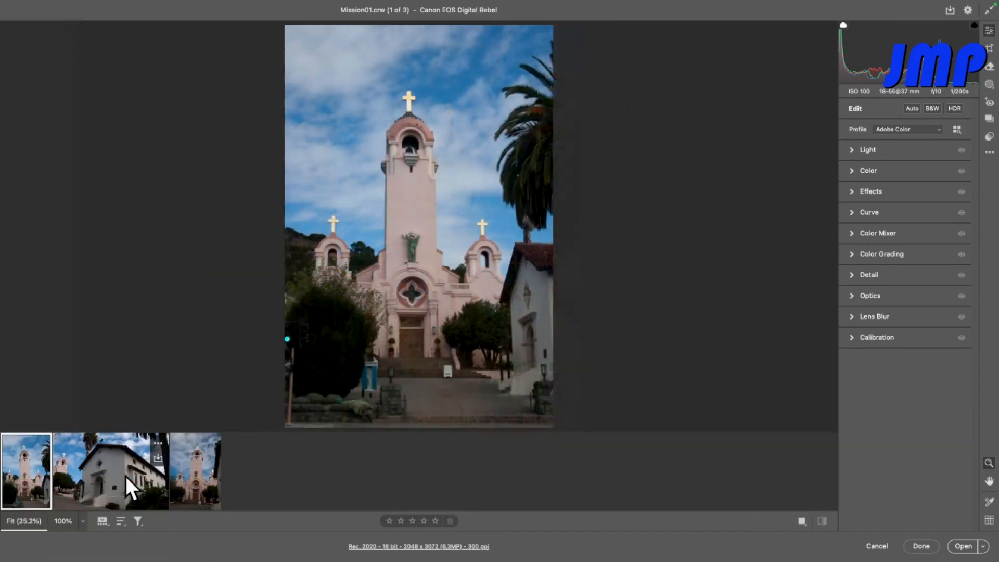
# - Look through the three mission photos in the filmstrip one after another
pyautogui.click(126, 475)
pyautogui.click(194, 469)
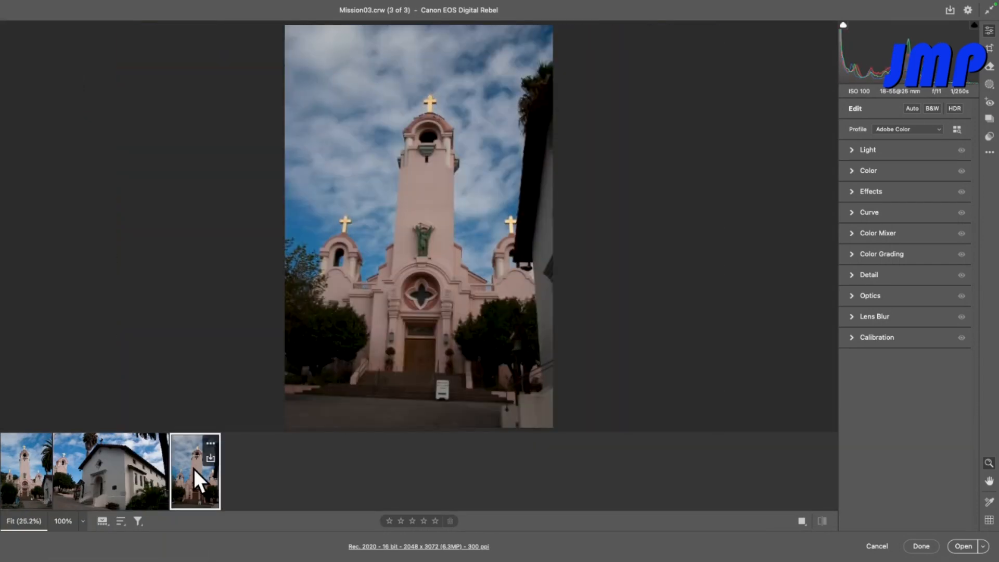
pyautogui.click(21, 474)
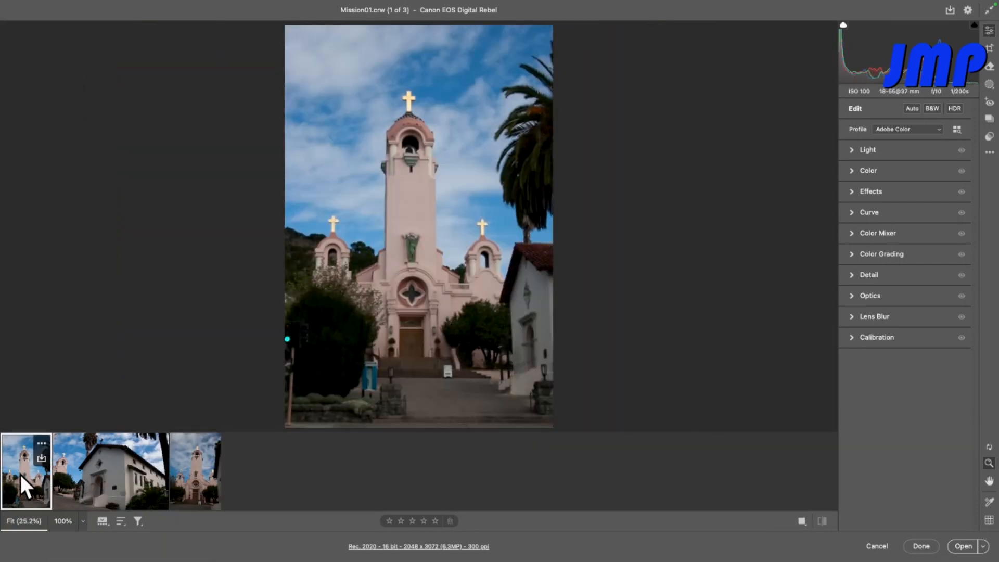
pyautogui.click(112, 481)
pyautogui.click(193, 473)
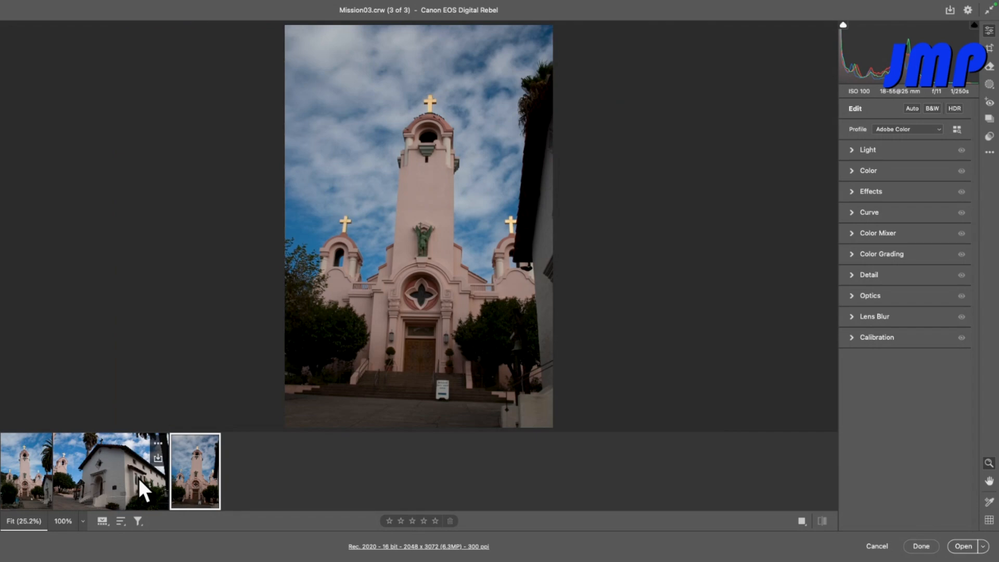
# - Select Mission01.crw and apply the Adobe Landscape profile to it
pyautogui.click(25, 473)
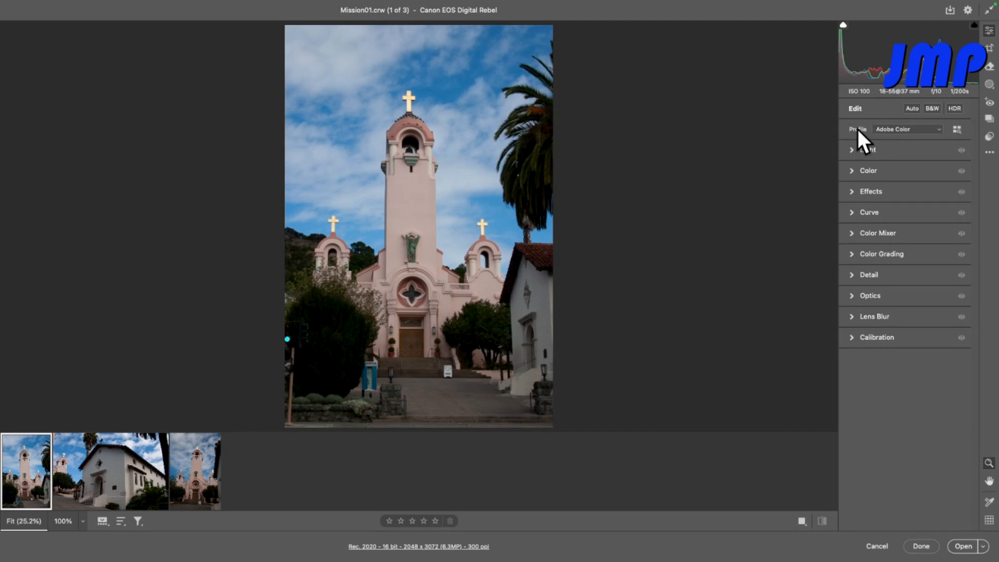
pyautogui.click(934, 129)
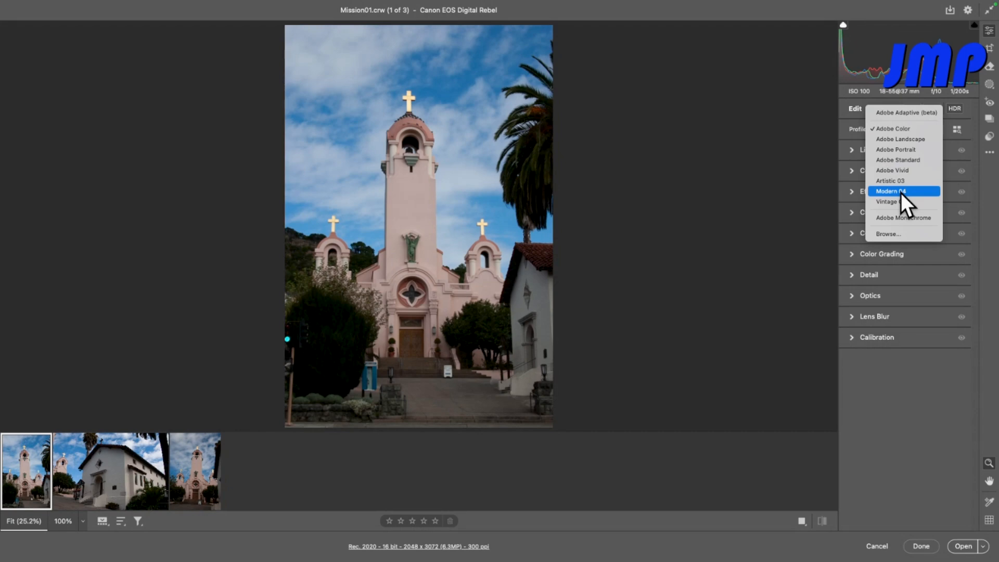
pyautogui.click(904, 142)
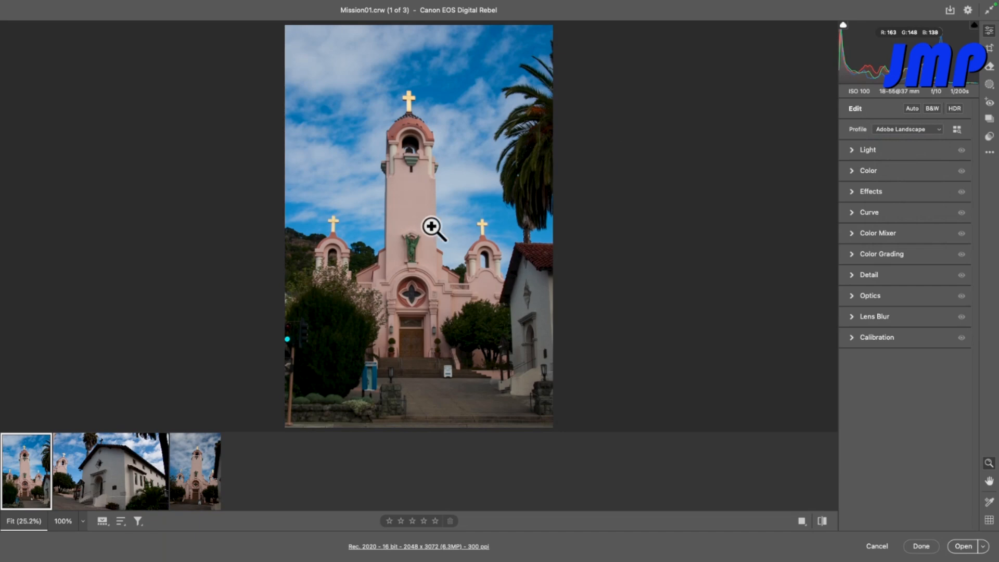
# - Compare Mission01 with its default settings, and show the before and after versions side by side
pyautogui.click(822, 520)
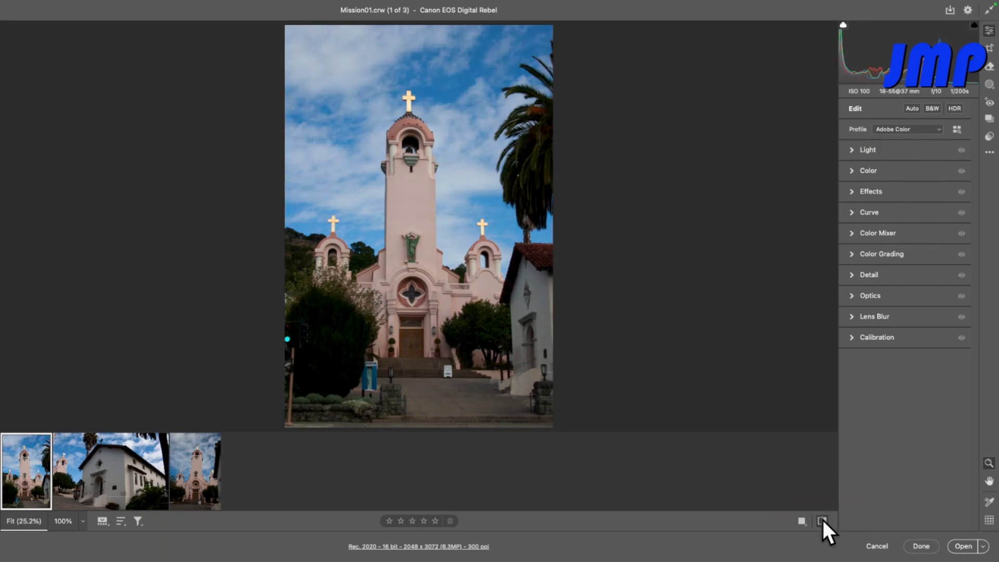
pyautogui.click(822, 519)
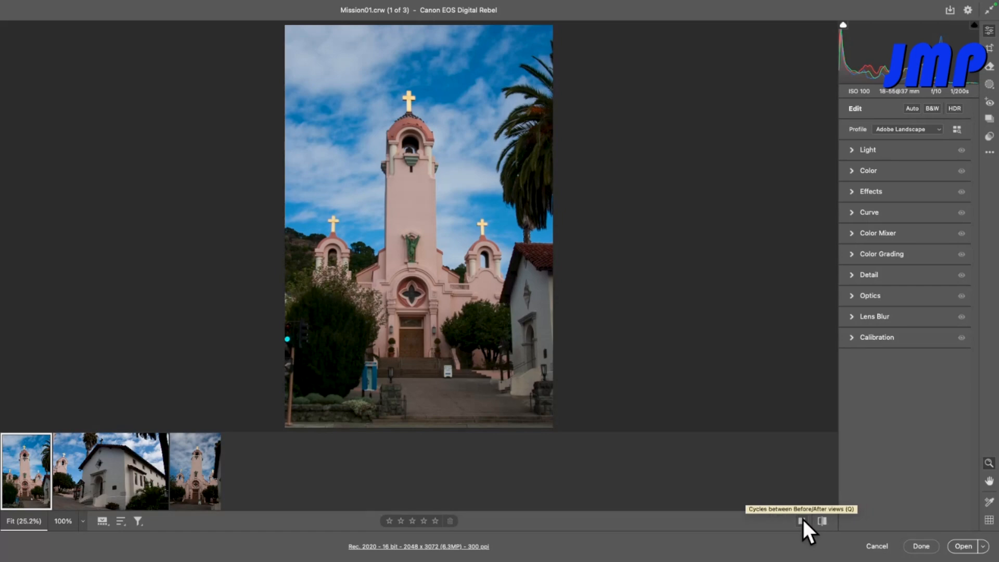
pyautogui.click(802, 520)
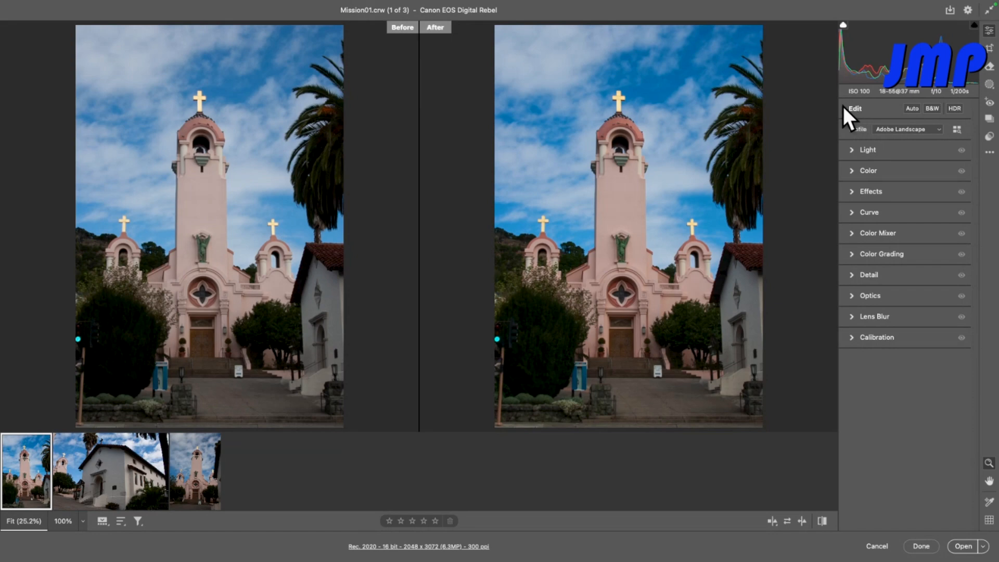
# - Show the Color settings and try the Auto, Daylight, Cloudy and Shade white balance presets on Mission01
pyautogui.click(851, 170)
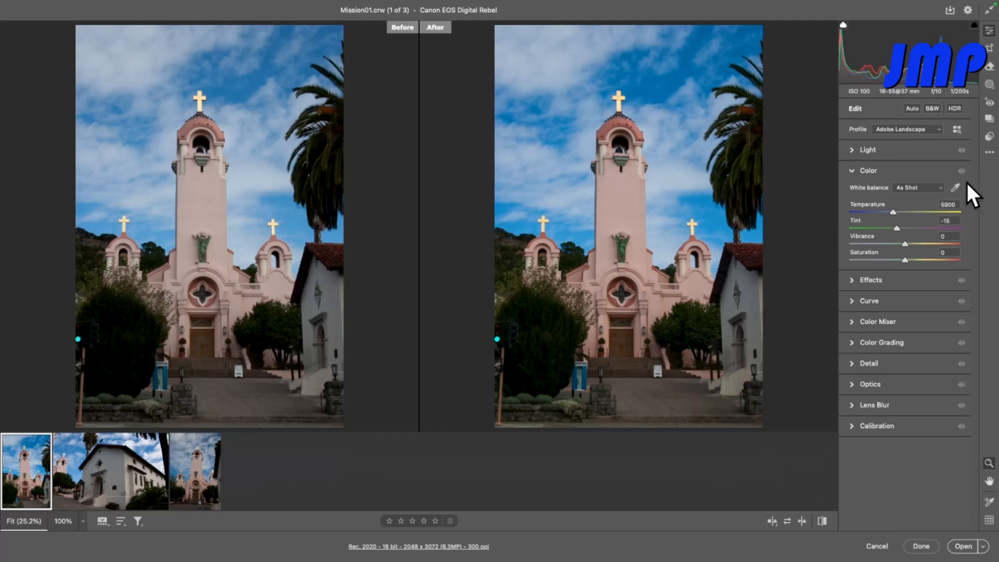
pyautogui.click(925, 187)
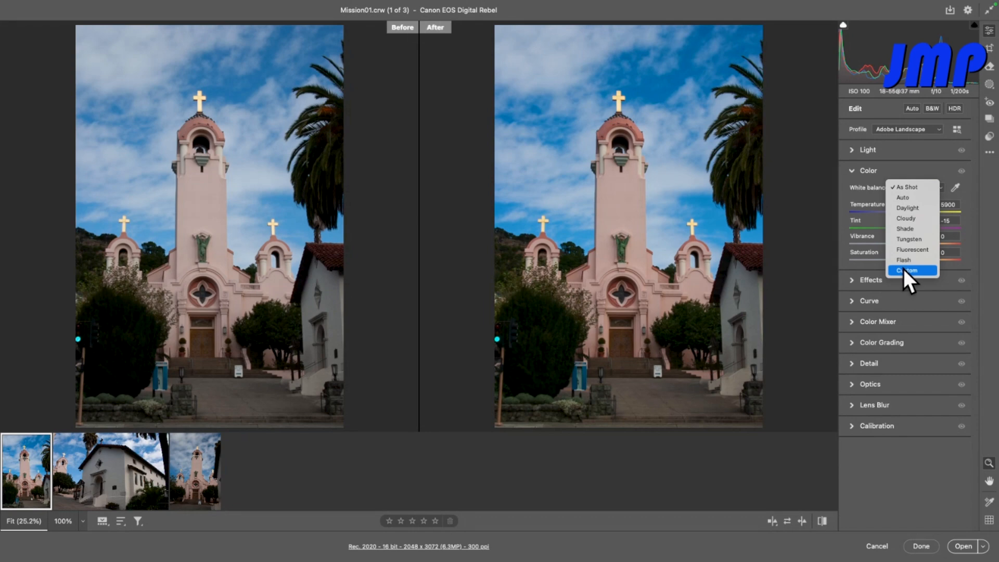
pyautogui.click(900, 198)
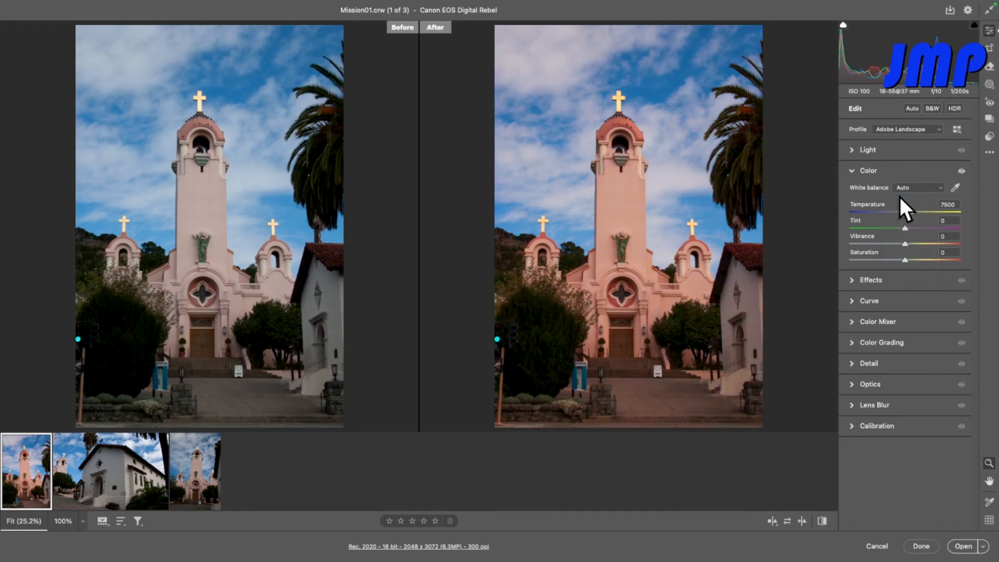
pyautogui.click(905, 185)
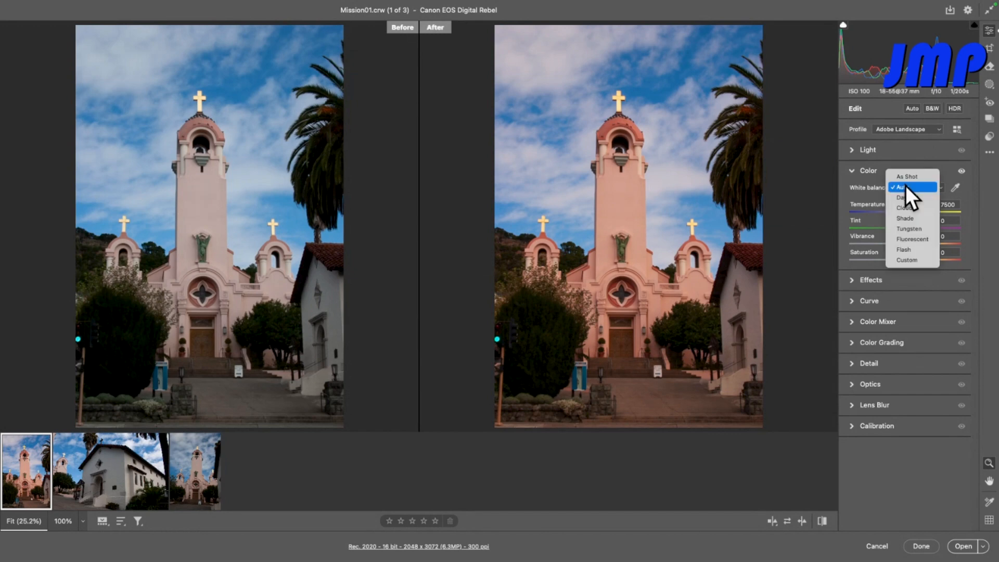
pyautogui.click(899, 195)
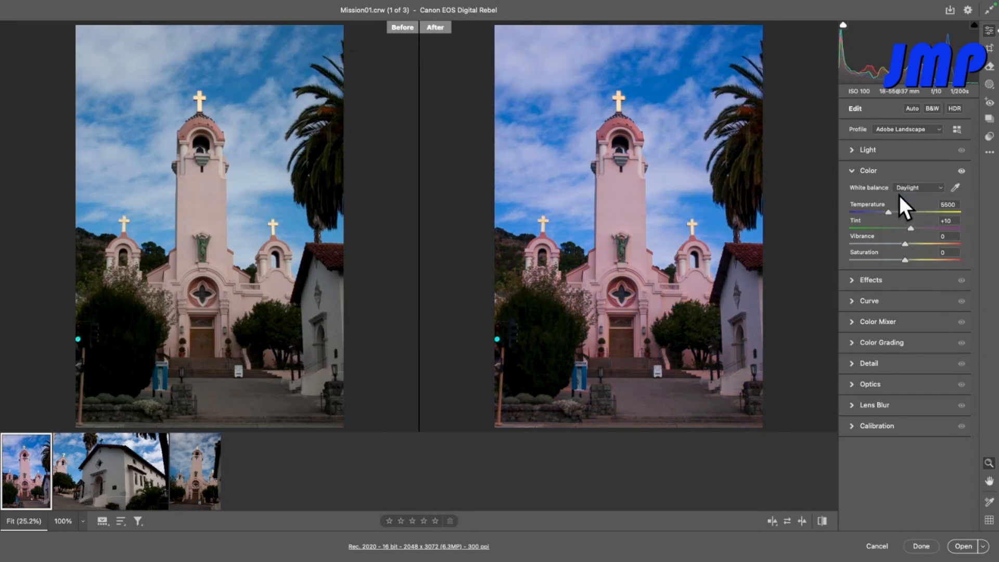
pyautogui.click(919, 190)
pyautogui.click(906, 196)
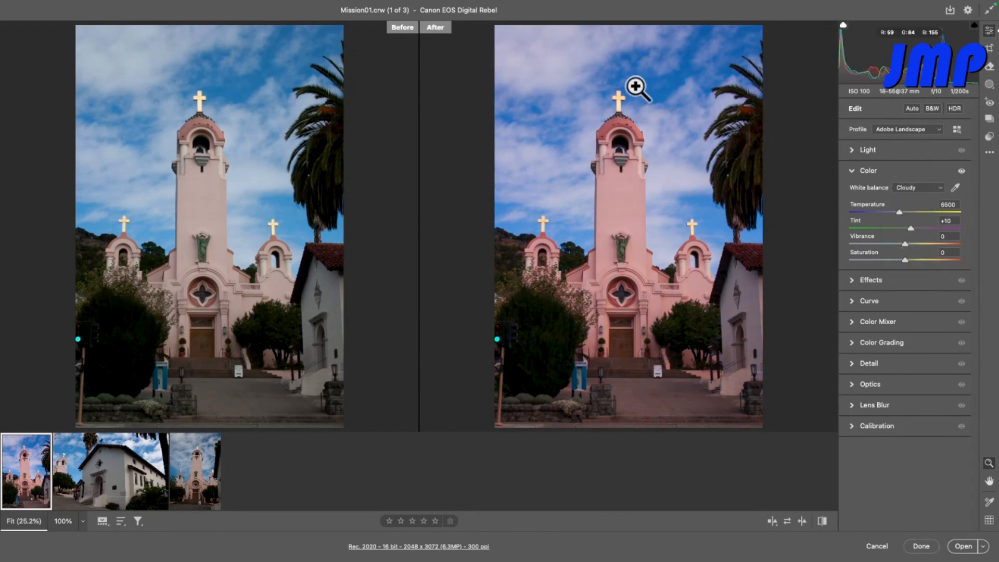
pyautogui.click(908, 187)
pyautogui.click(909, 187)
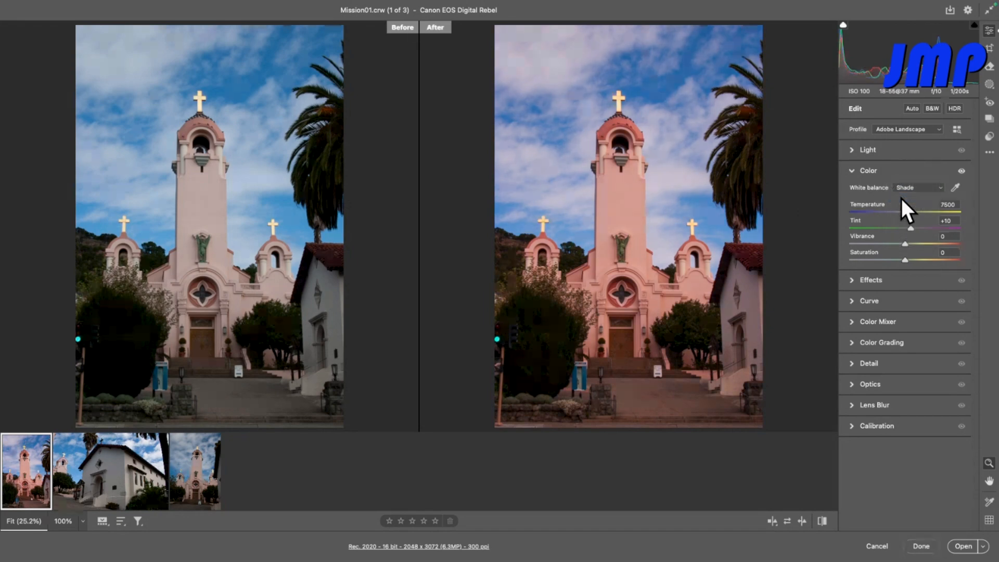
# - Try the Tungsten, Fluorescent, Flash and Custom white balance presets, and return the white balance to As Shot
pyautogui.click(917, 191)
pyautogui.click(906, 199)
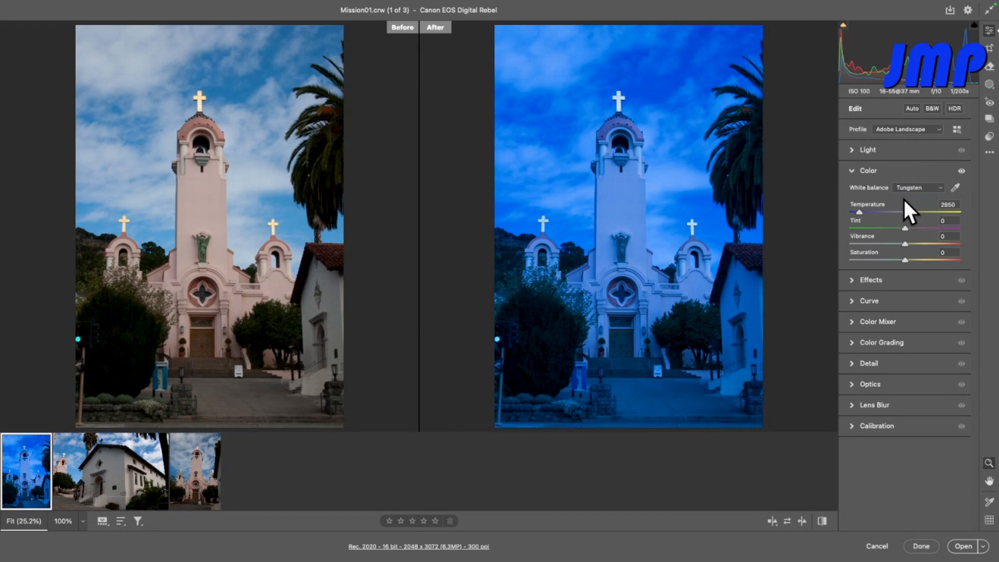
pyautogui.click(917, 188)
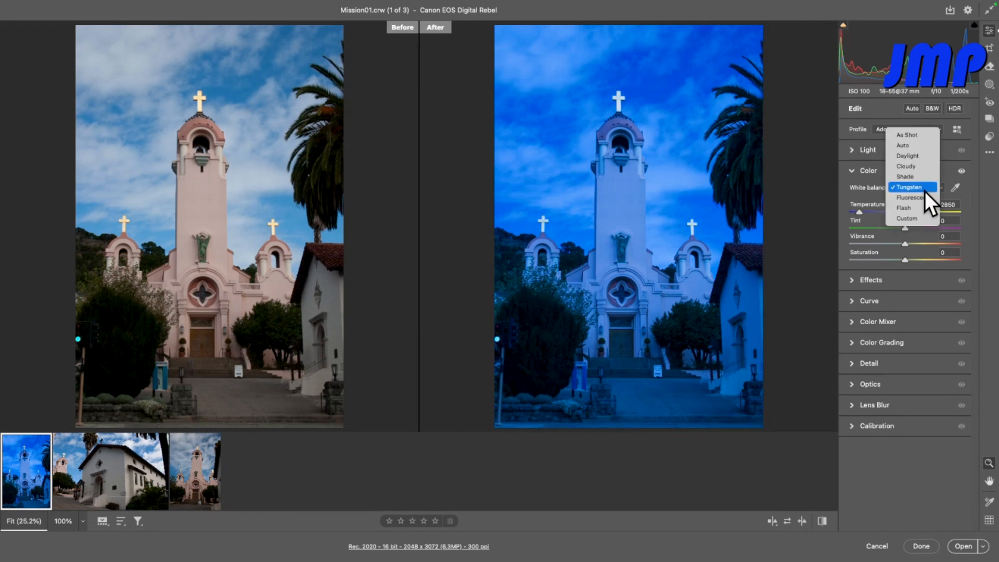
pyautogui.click(920, 198)
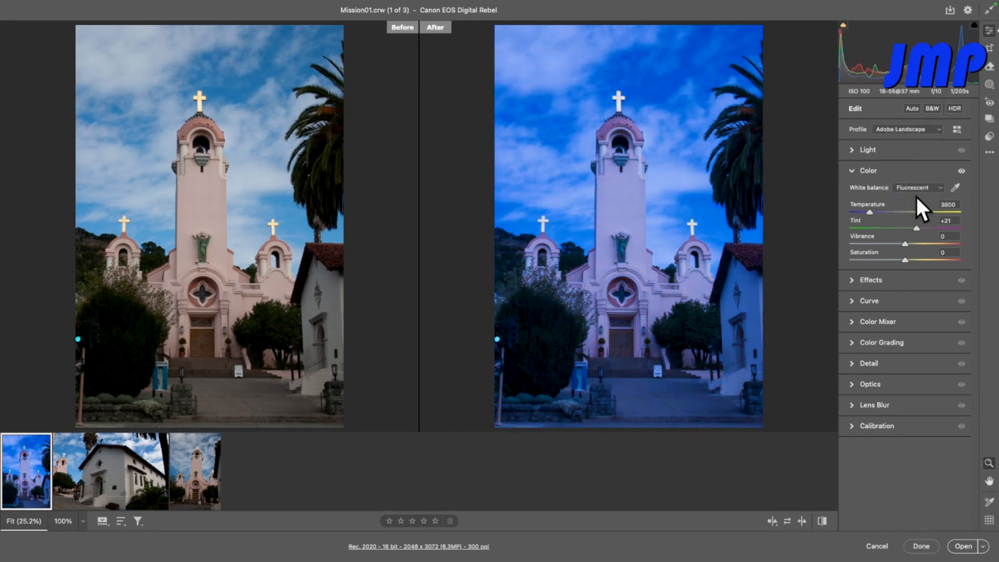
pyautogui.click(922, 186)
pyautogui.click(906, 199)
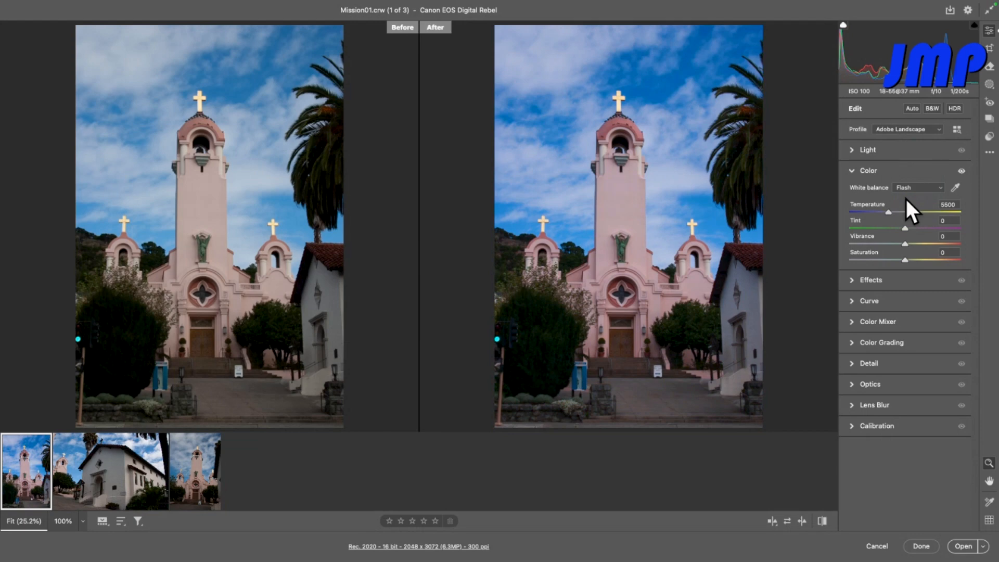
pyautogui.click(920, 189)
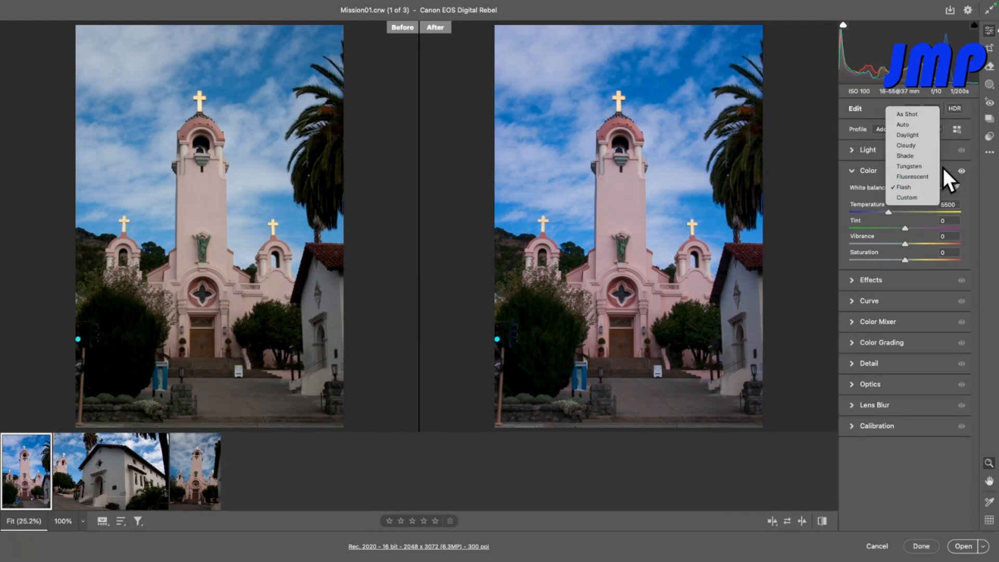
pyautogui.click(907, 198)
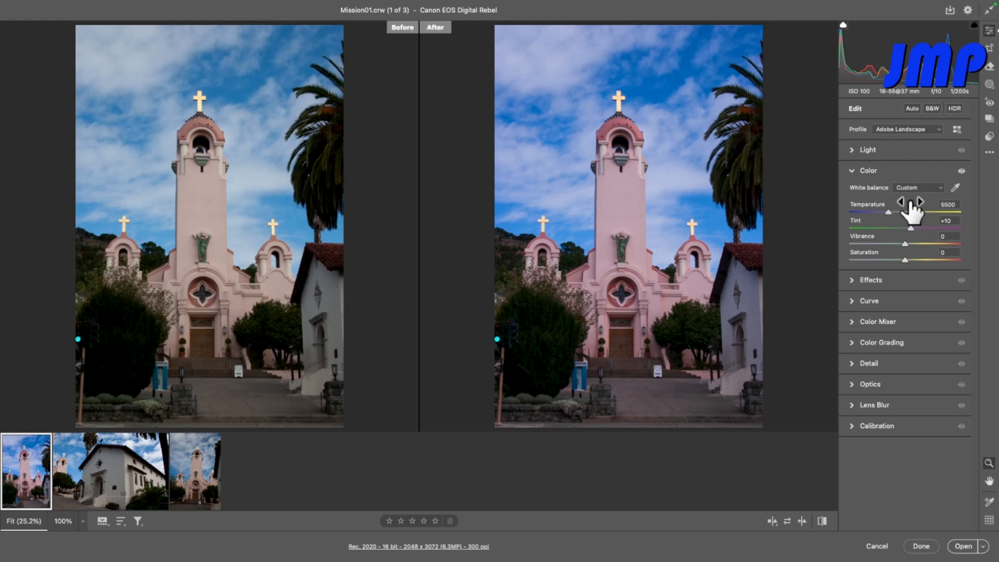
pyautogui.click(929, 188)
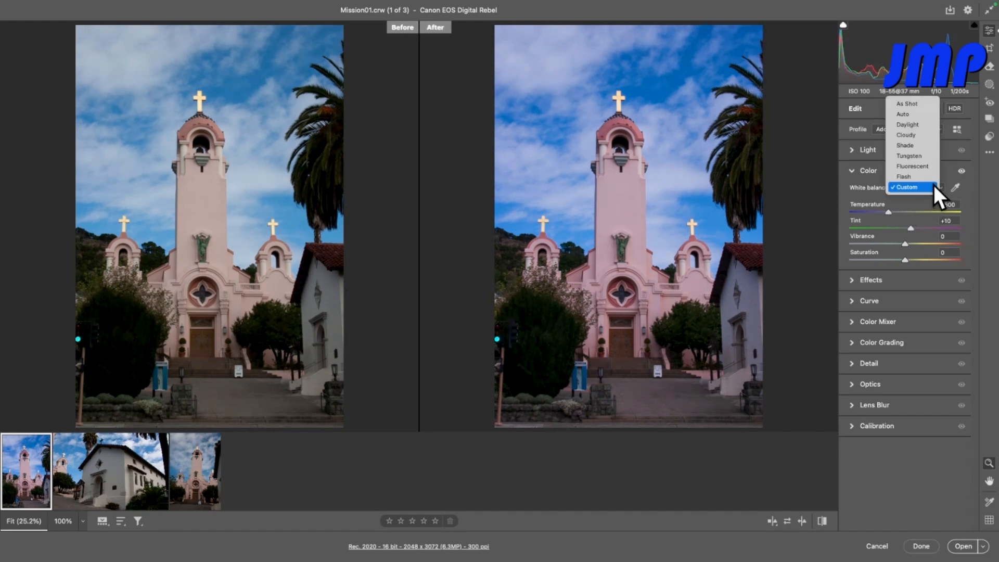
pyautogui.click(919, 105)
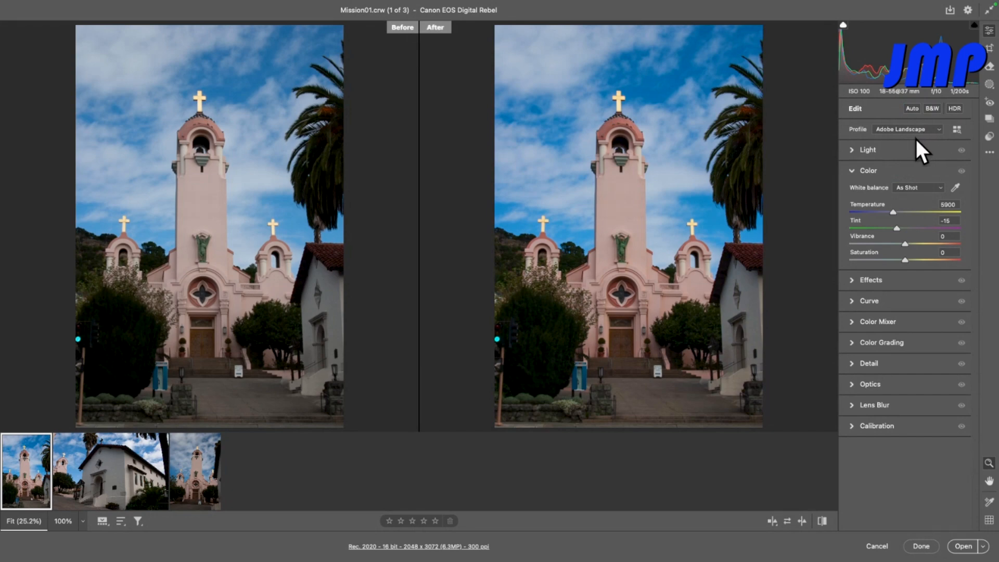
# - Set the white balance with the White Balance tool by sampling the clouds beside the tower and then the white sign by the steps
pyautogui.click(955, 187)
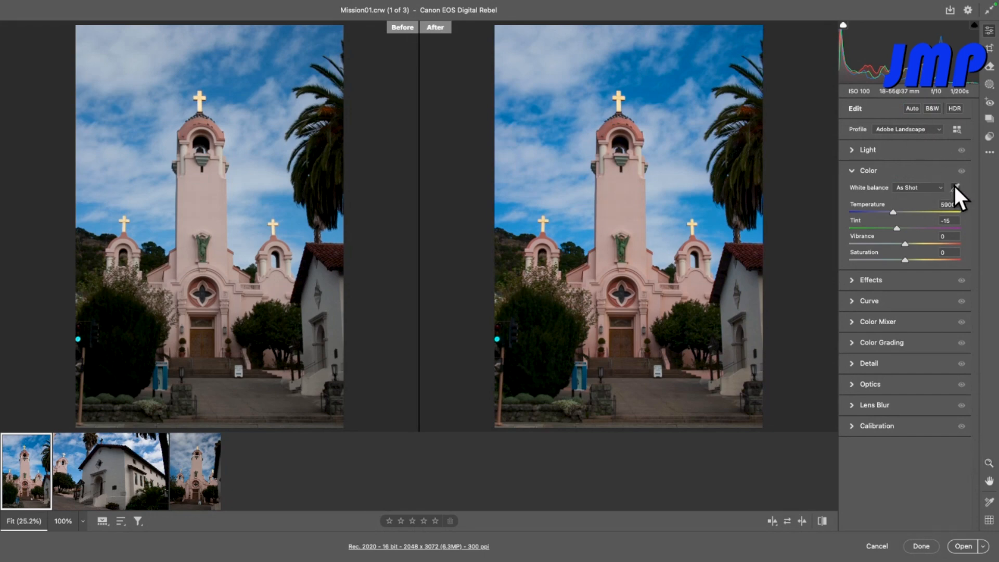
pyautogui.click(668, 174)
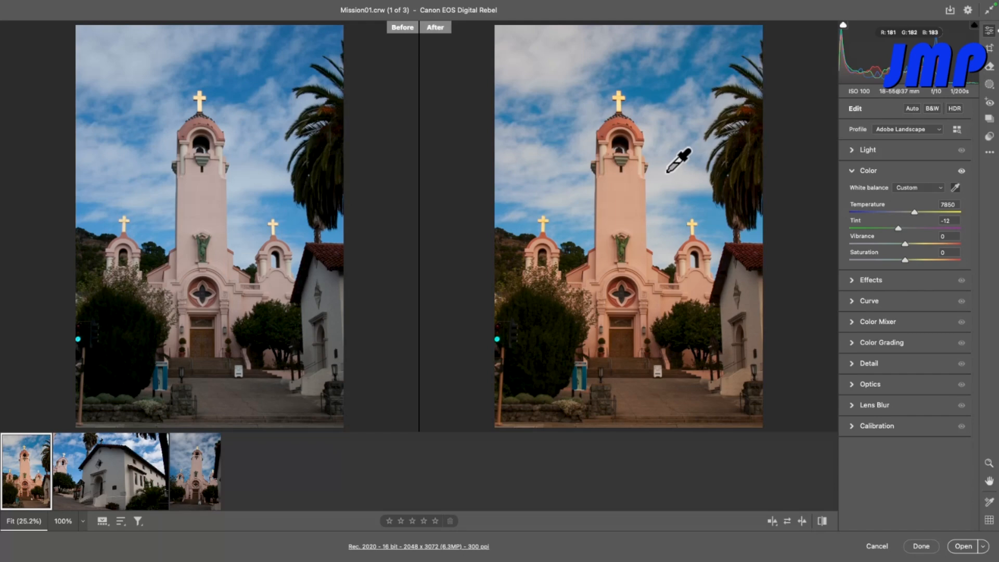
pyautogui.click(659, 370)
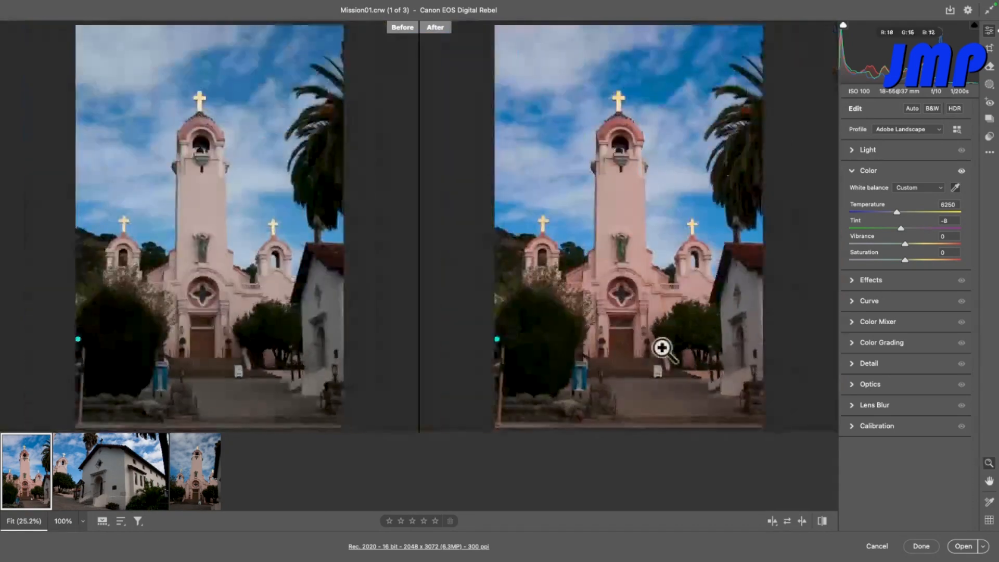
pyautogui.click(613, 208)
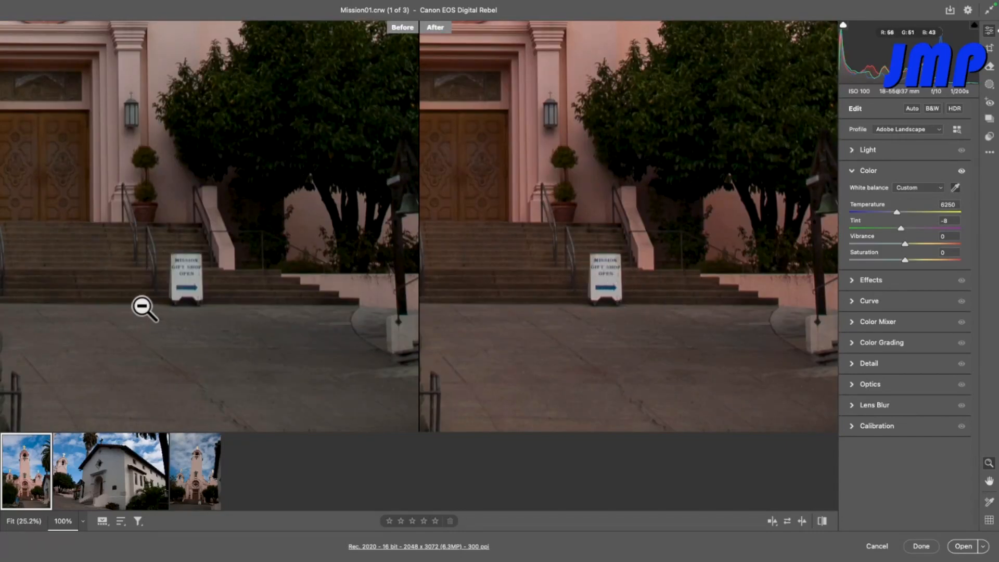
pyautogui.scroll(4, 534, 247)
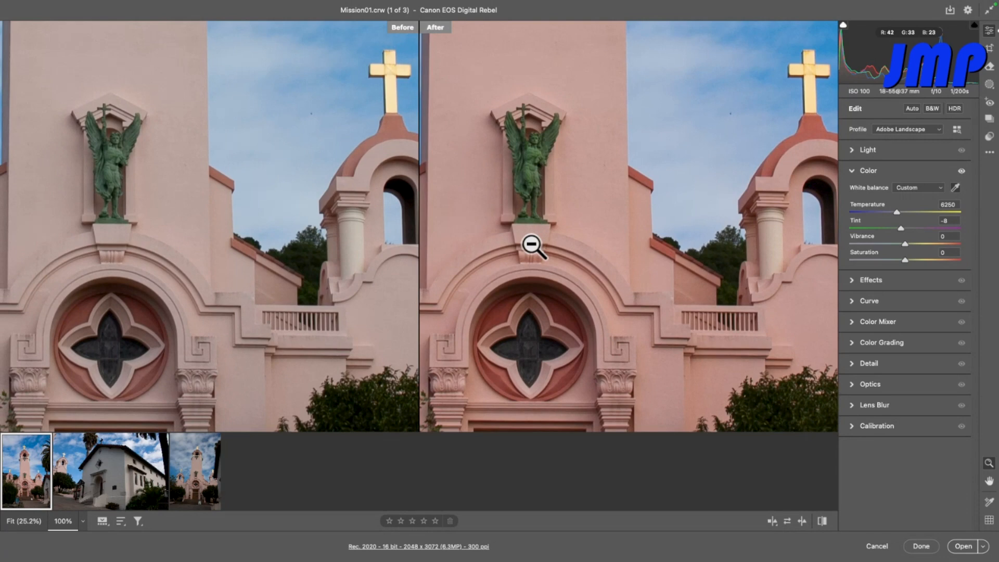
pyautogui.keyDown('alt'); pyautogui.click(534, 247); pyautogui.keyUp('alt')
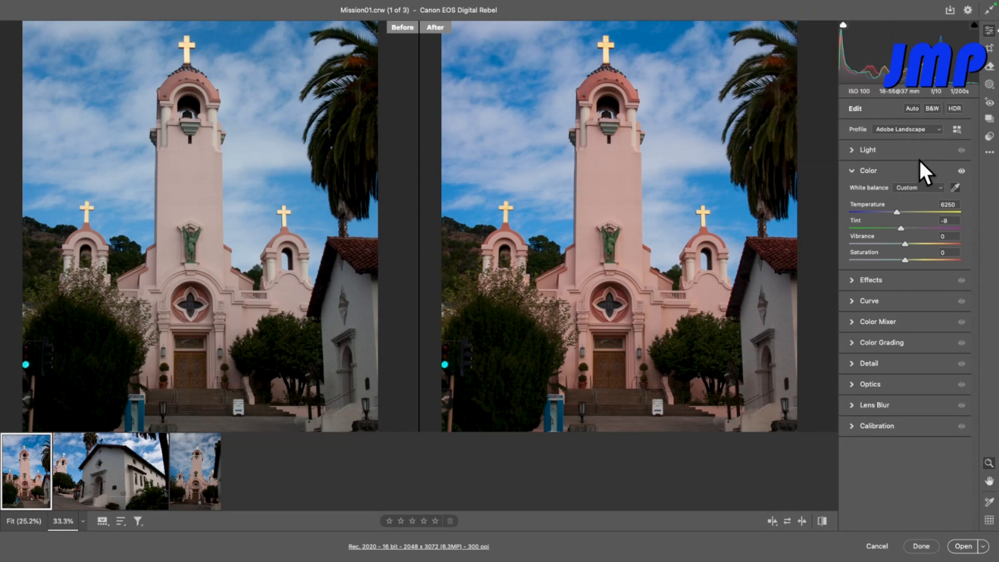
# - Try the automatic corrections and the black-and-white treatment, and switch to HDR editing with automatic corrections applied
pyautogui.click(911, 108)
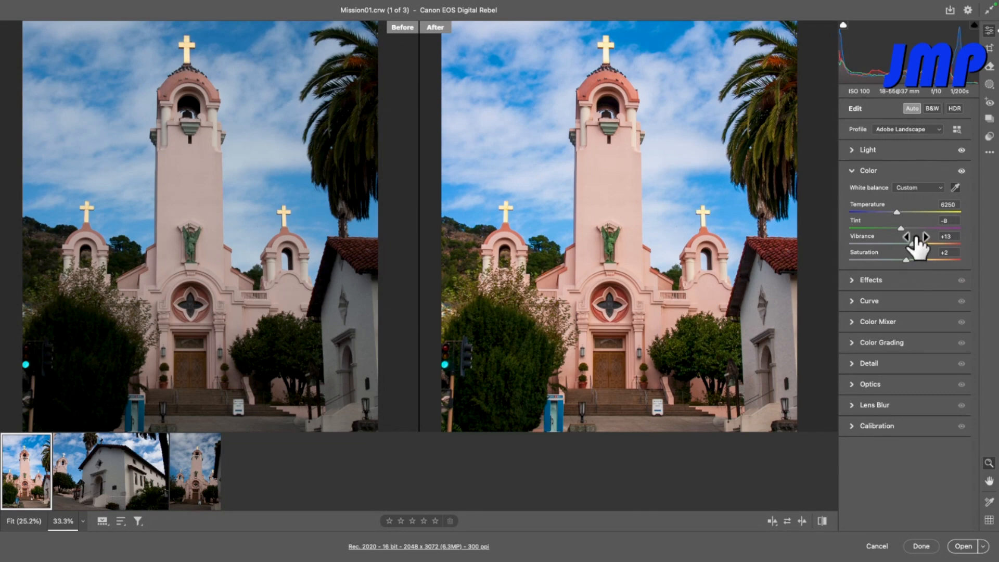
pyautogui.click(846, 153)
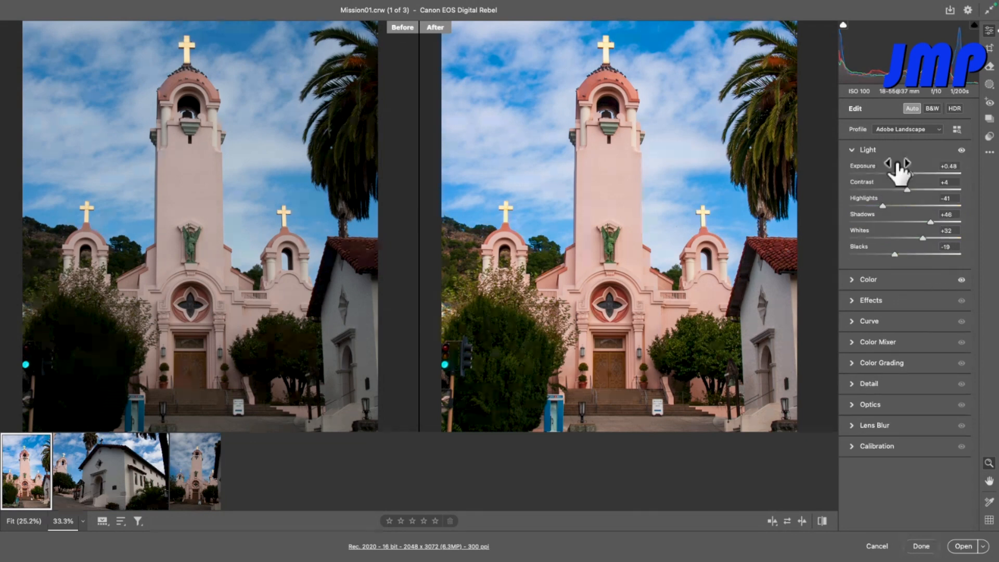
pyautogui.click(933, 107)
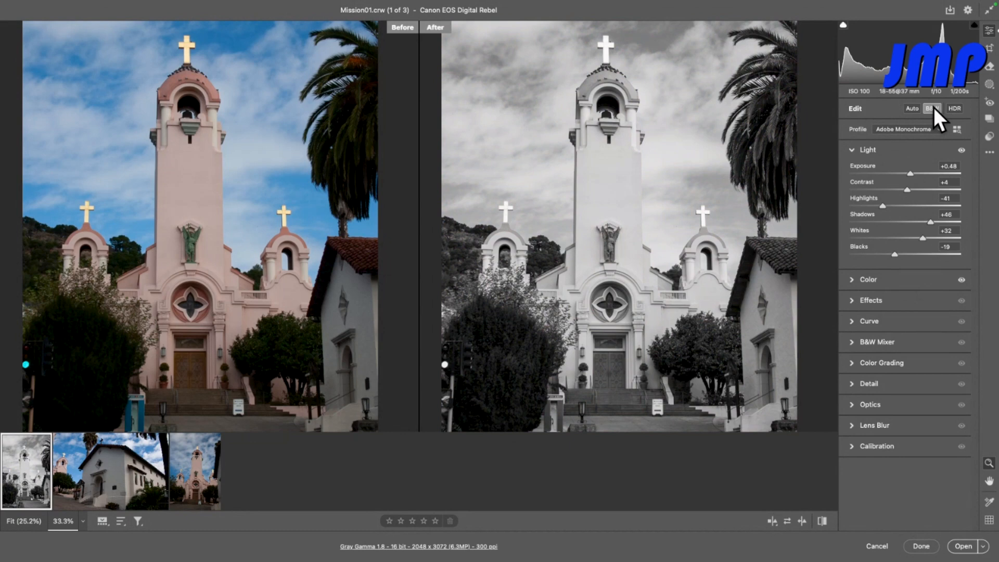
pyautogui.click(954, 108)
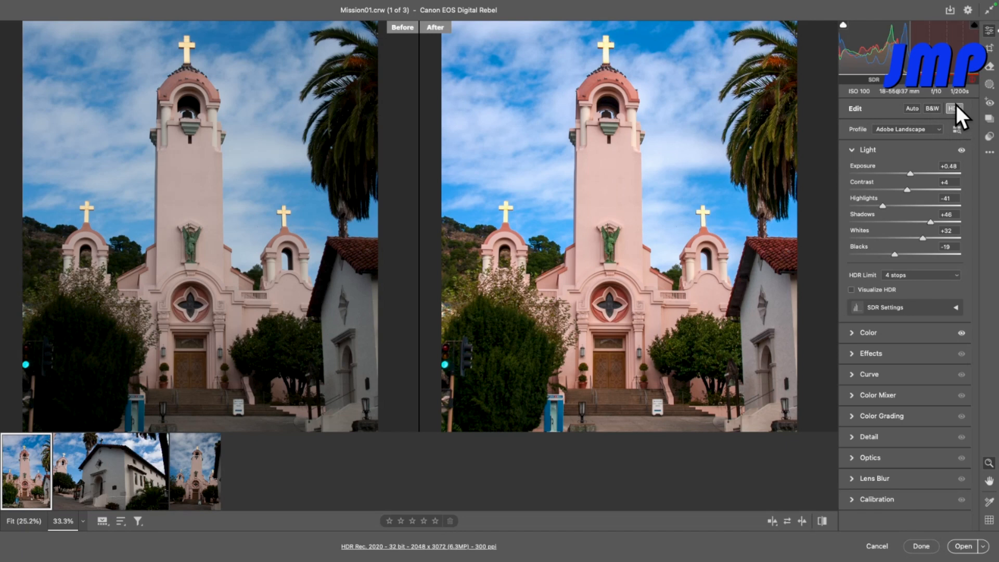
pyautogui.click(911, 105)
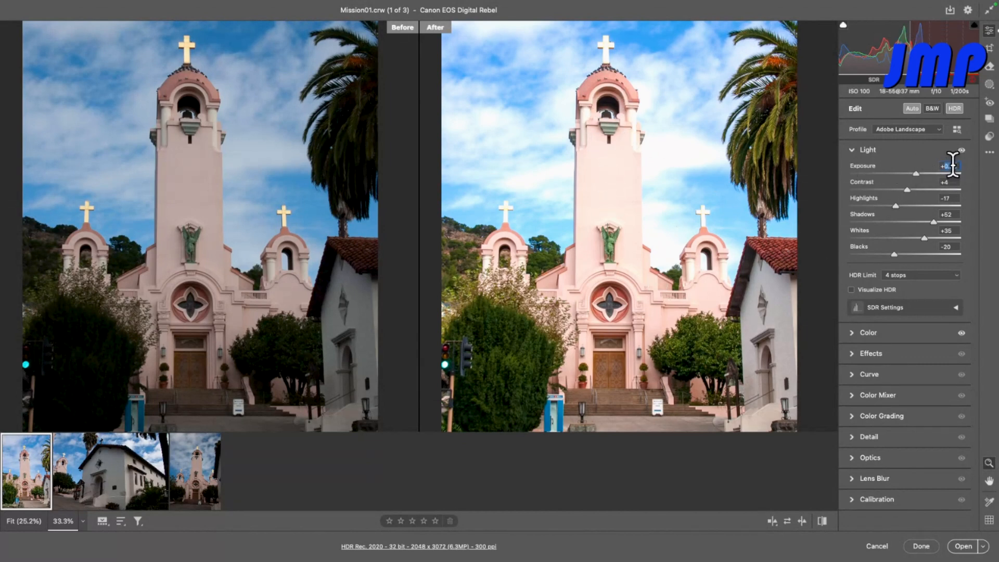
# - In the Light settings, set Exposure to +0.50, Contrast 0, Highlights -20, Shadows +70, Whites +20 and Blacks -10
pyautogui.write('0.5')
pyautogui.press('Tab')
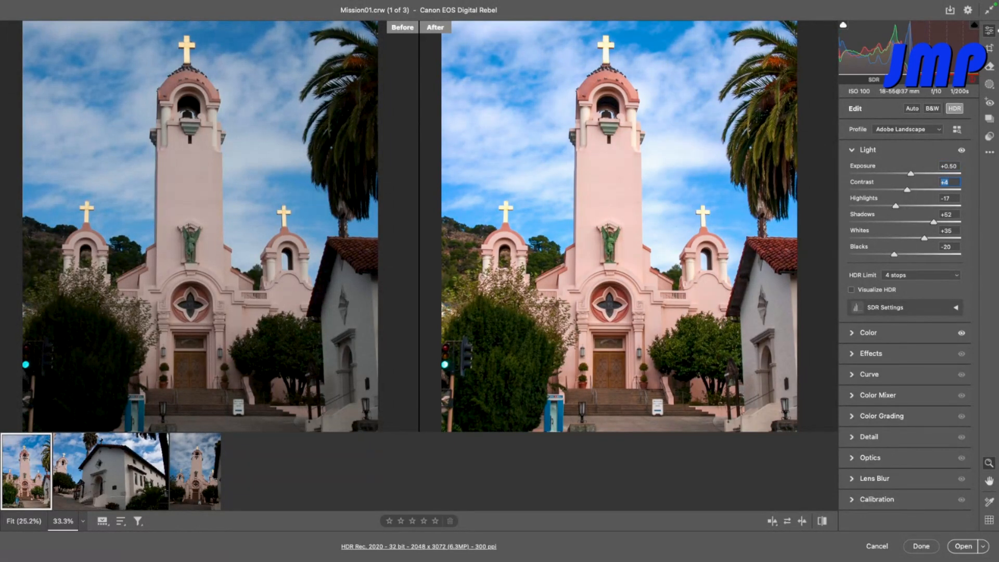
pyautogui.write('0')
pyautogui.press('Tab')
pyautogui.write('-20700')
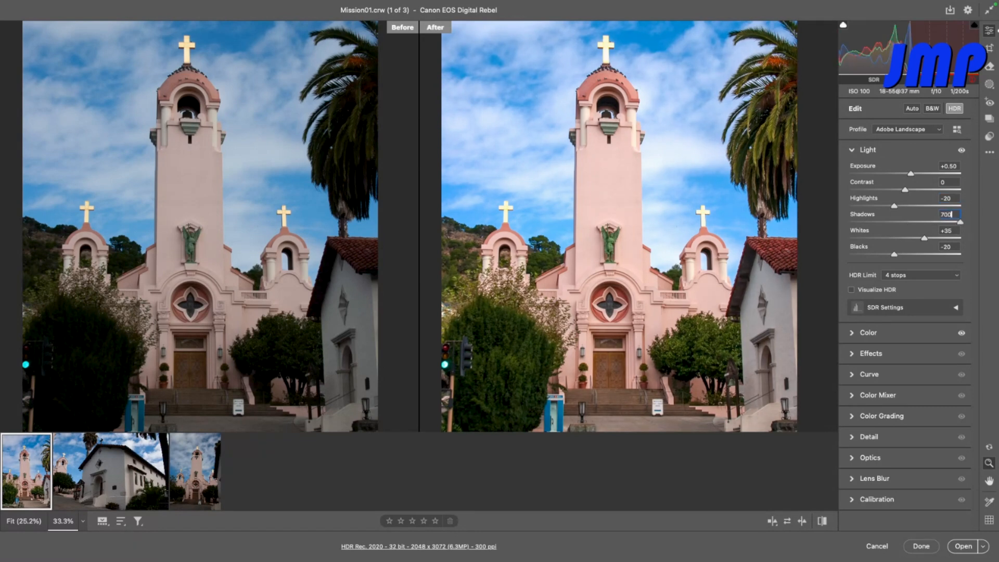
pyautogui.press('Tab')
pyautogui.write('20')
pyautogui.press('Tab')
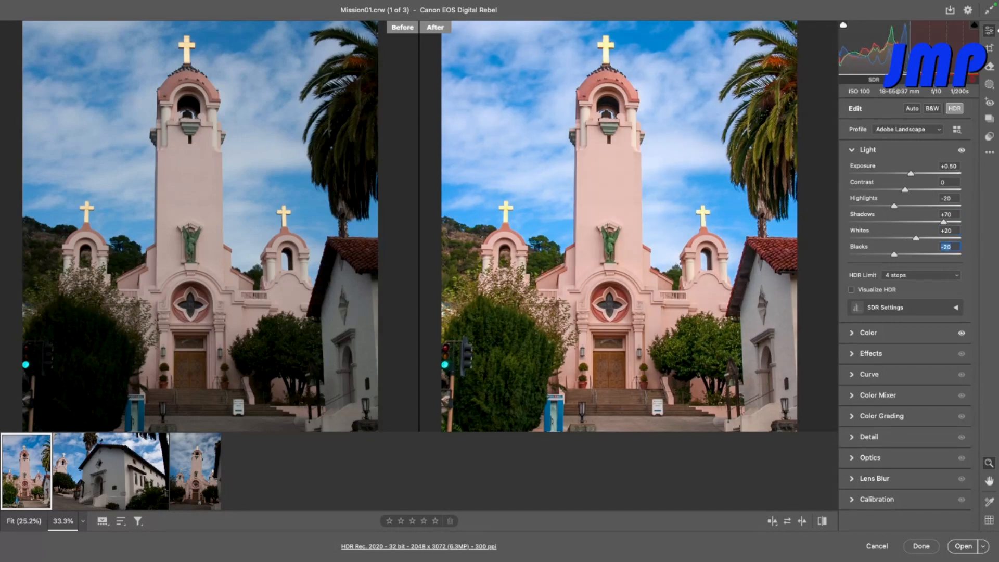
pyautogui.write('-10')
pyautogui.press('Tab')
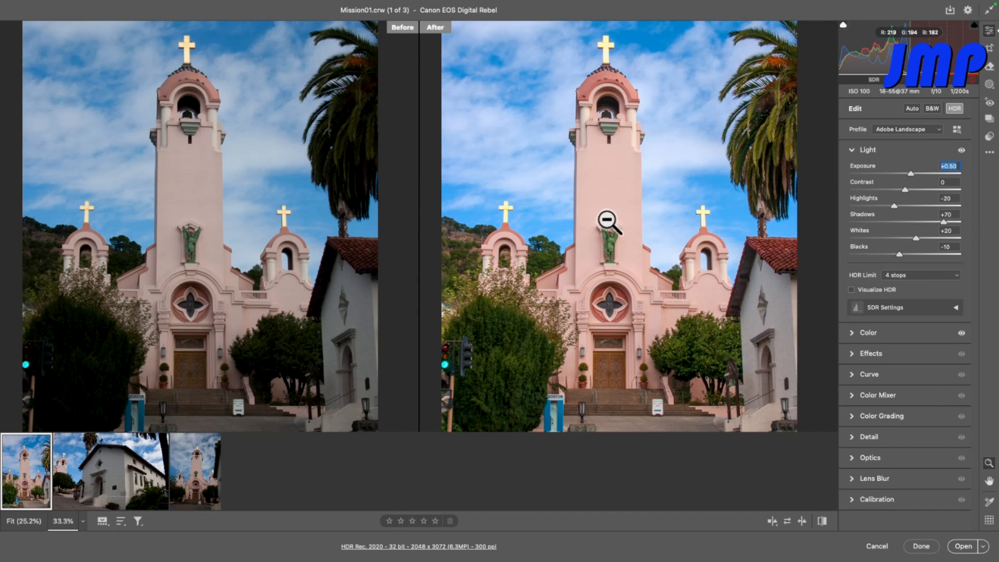
# - Preview the exposure clipping in the After view while lowering Exposure to +0.20, and restore Exposure to +0.50
pyautogui.keyDown('alt'); pyautogui.click(910, 174); pyautogui.keyUp('alt')
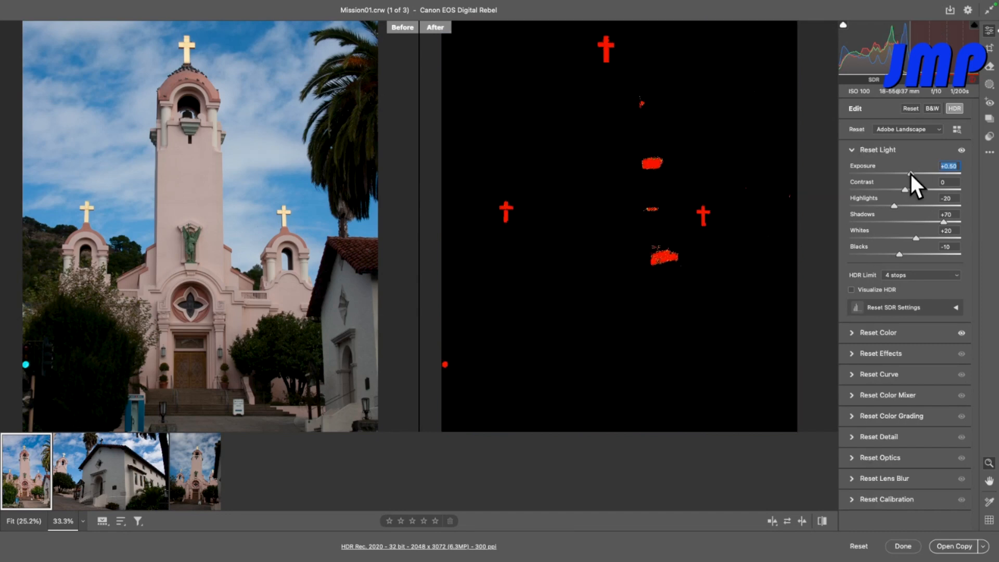
pyautogui.moveTo(910, 174); pyautogui.dragTo(907, 173)
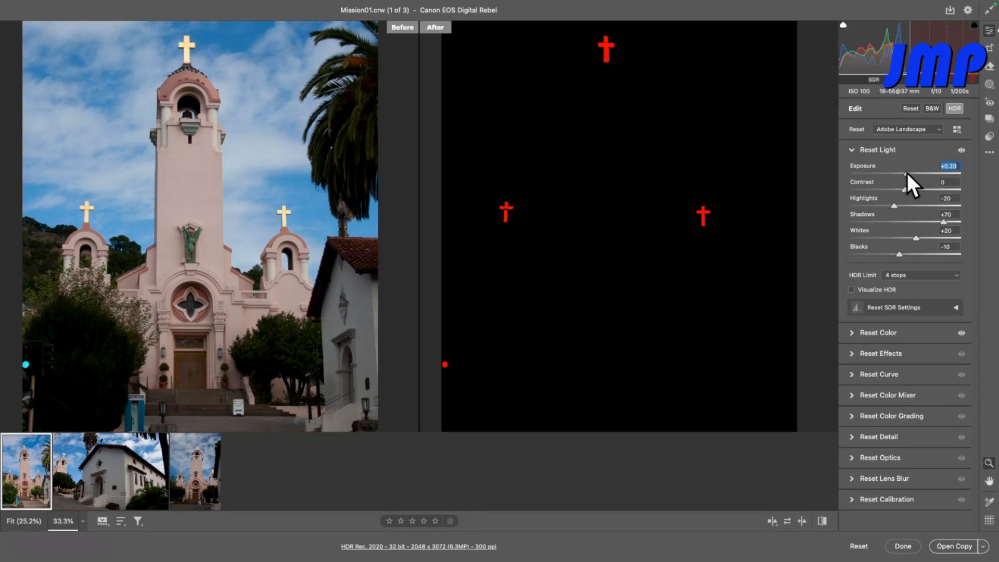
pyautogui.moveTo(907, 173); pyautogui.dragTo(911, 173)
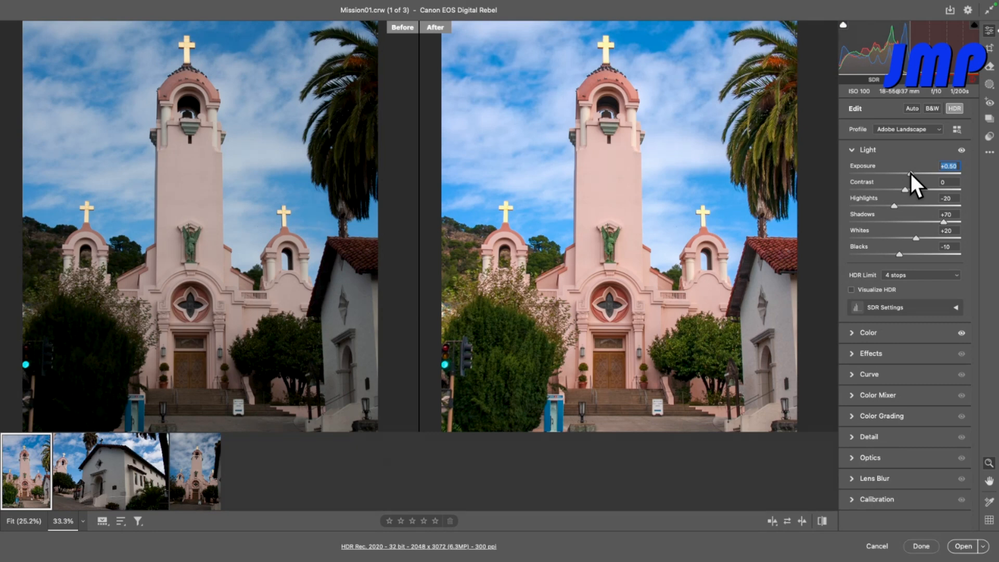
pyautogui.press('alt')
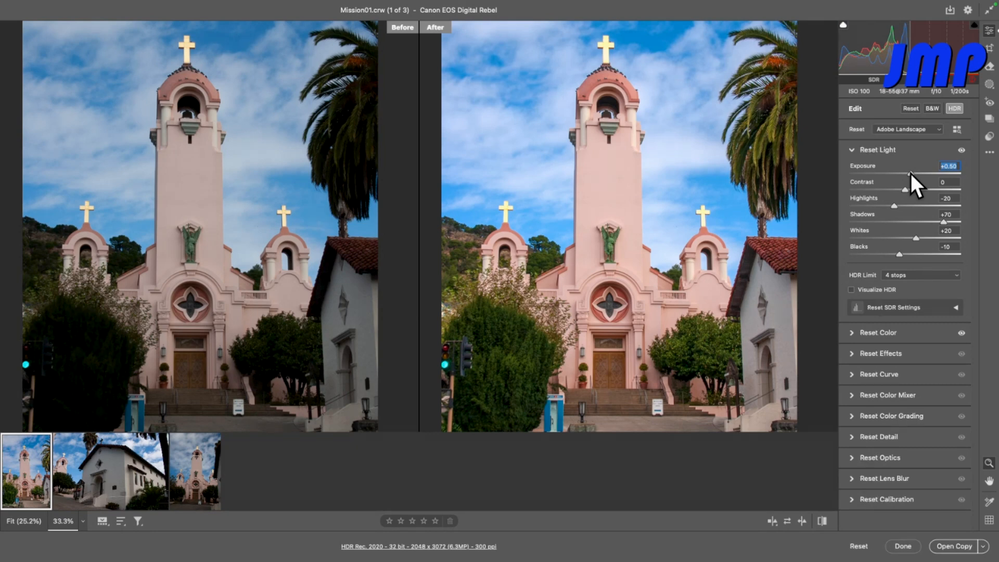
pyautogui.doubleClick(910, 173)
pyautogui.moveTo(905, 173); pyautogui.dragTo(907, 176)
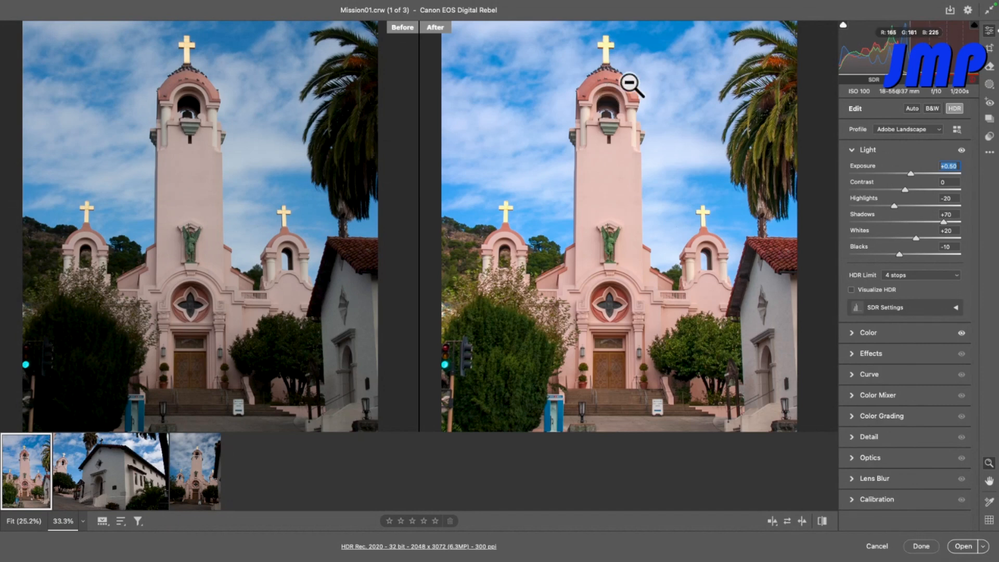
# - Preview the clipping for Exposure, Highlights, Shadows, Whites and Blacks in the After view
pyautogui.press('alt')
pyautogui.moveTo(910, 176); pyautogui.dragTo(910, 173)
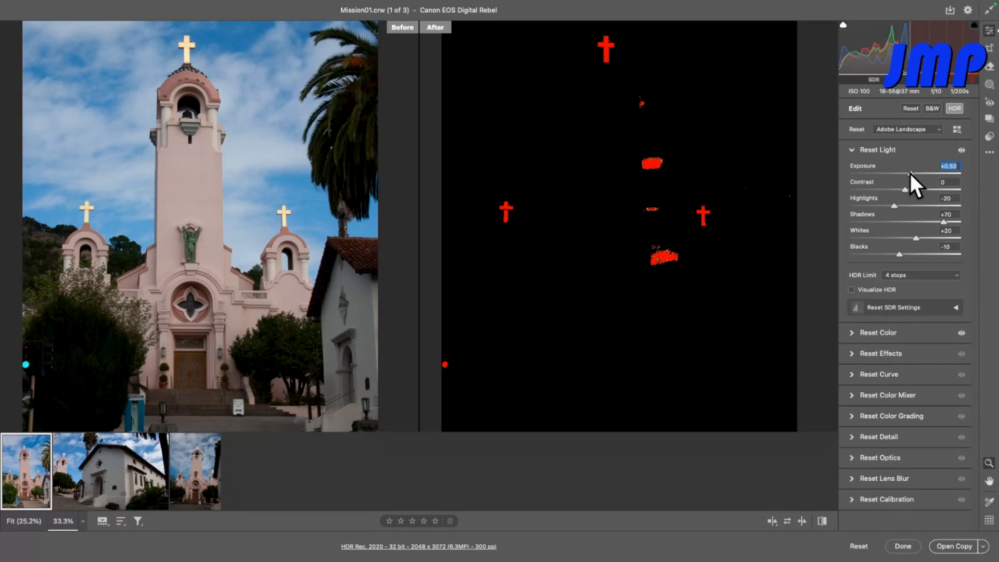
pyautogui.click(893, 206)
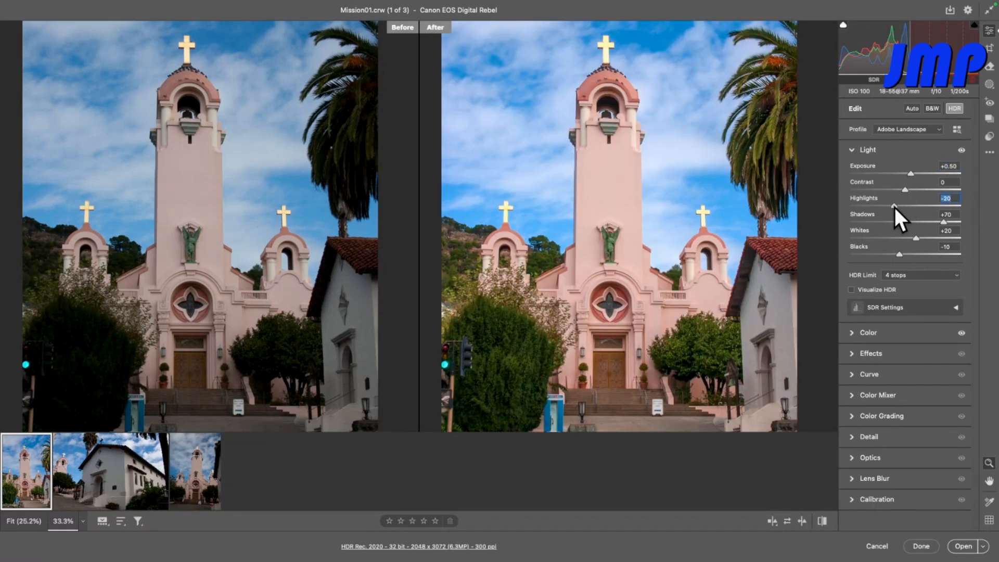
pyautogui.press('alt')
pyautogui.moveTo(894, 207); pyautogui.dragTo(945, 222)
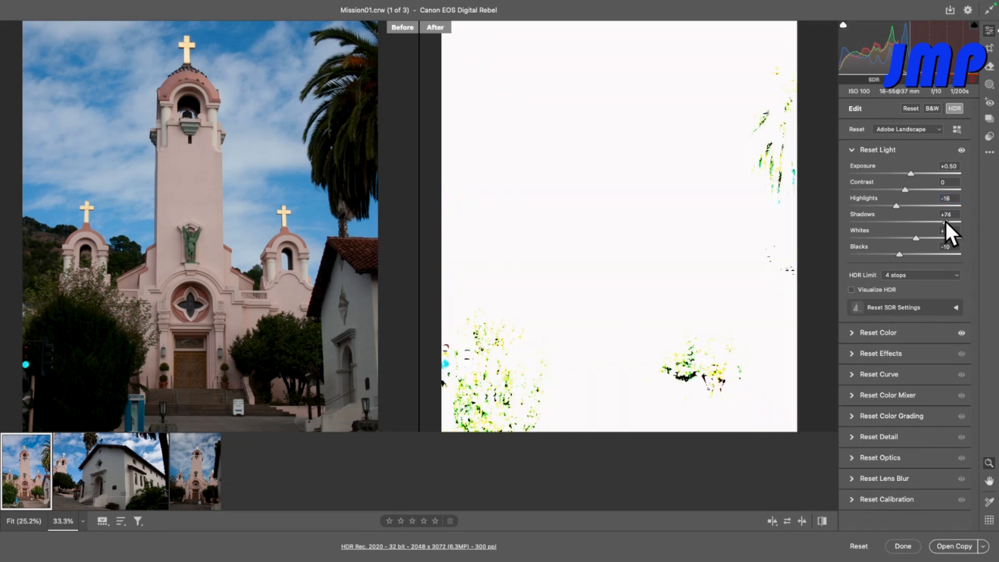
pyautogui.moveTo(945, 220); pyautogui.dragTo(896, 205)
pyautogui.keyDown('alt'); pyautogui.click(916, 238); pyautogui.keyUp('alt')
pyautogui.keyDown('alt'); pyautogui.click(897, 254); pyautogui.keyUp('alt')
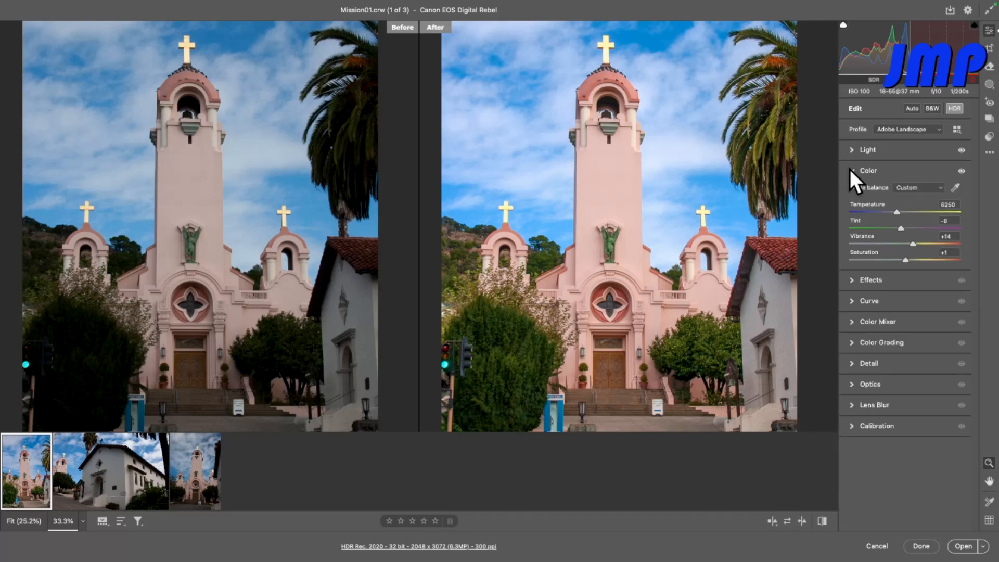
# - Look through the Effects, Curve and Color Mixer settings and open the Detail settings
pyautogui.click(850, 170)
pyautogui.click(851, 192)
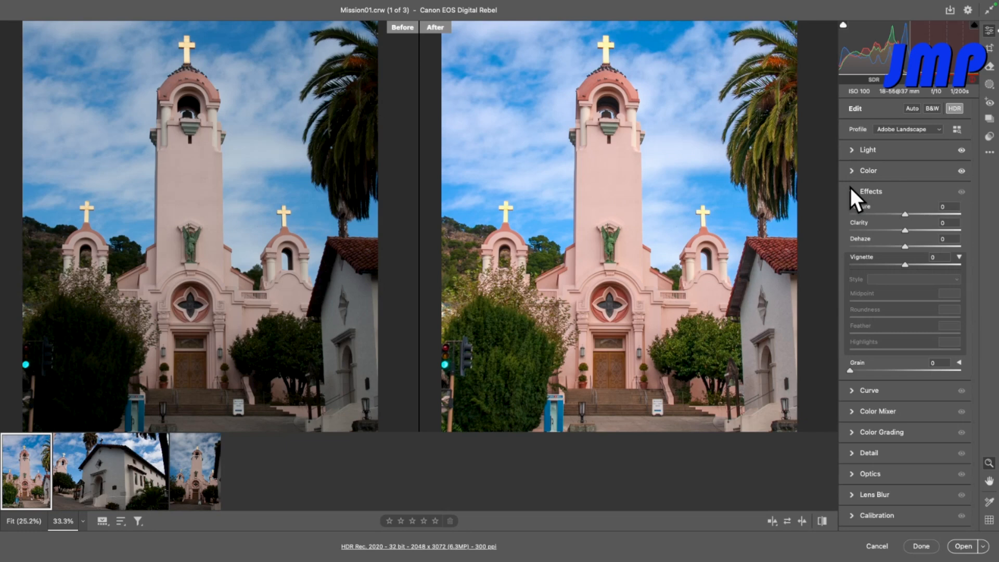
pyautogui.click(851, 190)
pyautogui.click(851, 213)
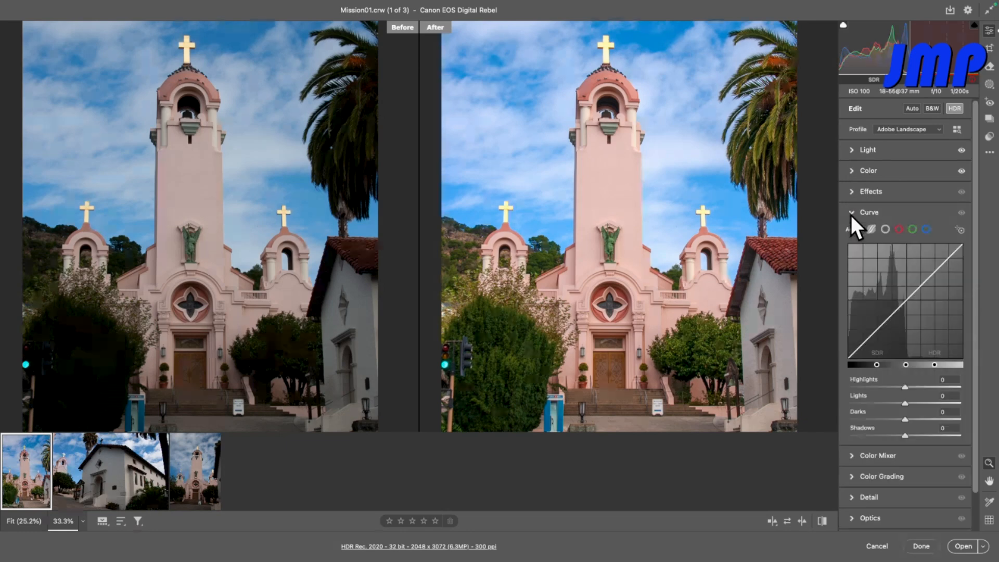
pyautogui.click(851, 215)
pyautogui.click(851, 230)
pyautogui.click(850, 230)
pyautogui.click(853, 273)
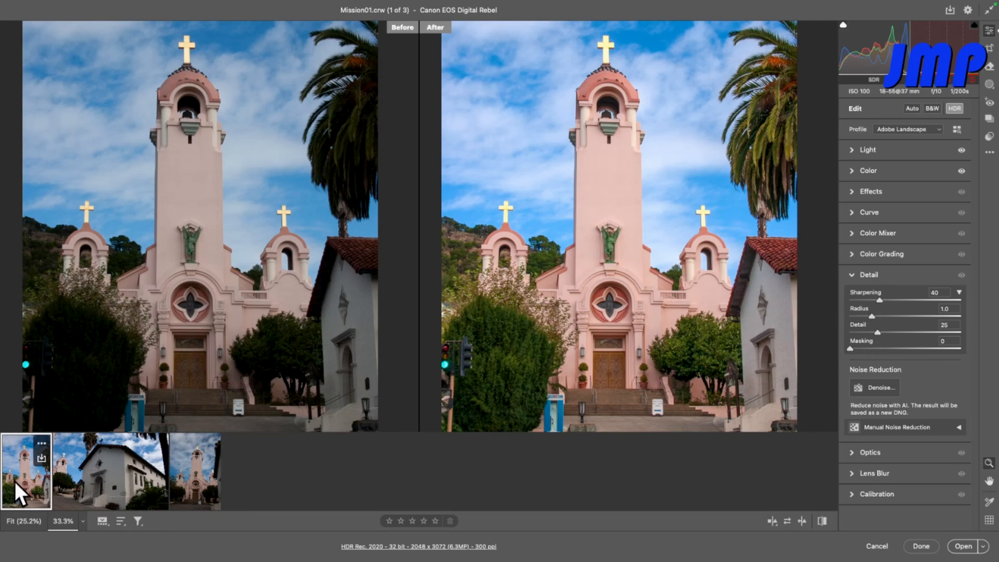
# - Show the statue and the round window at 100% magnification and expand the Sharpening options
pyautogui.click(82, 520)
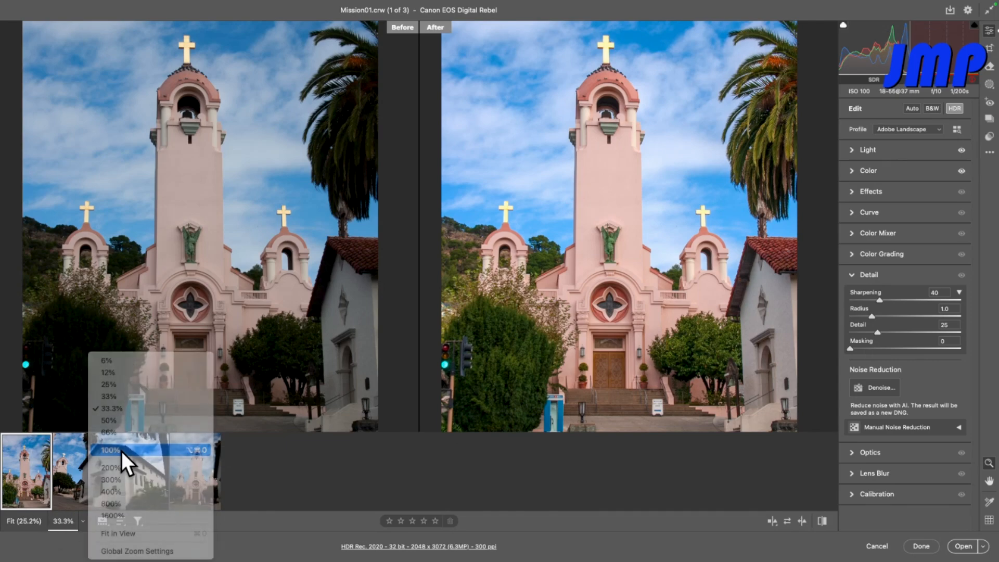
pyautogui.click(121, 451)
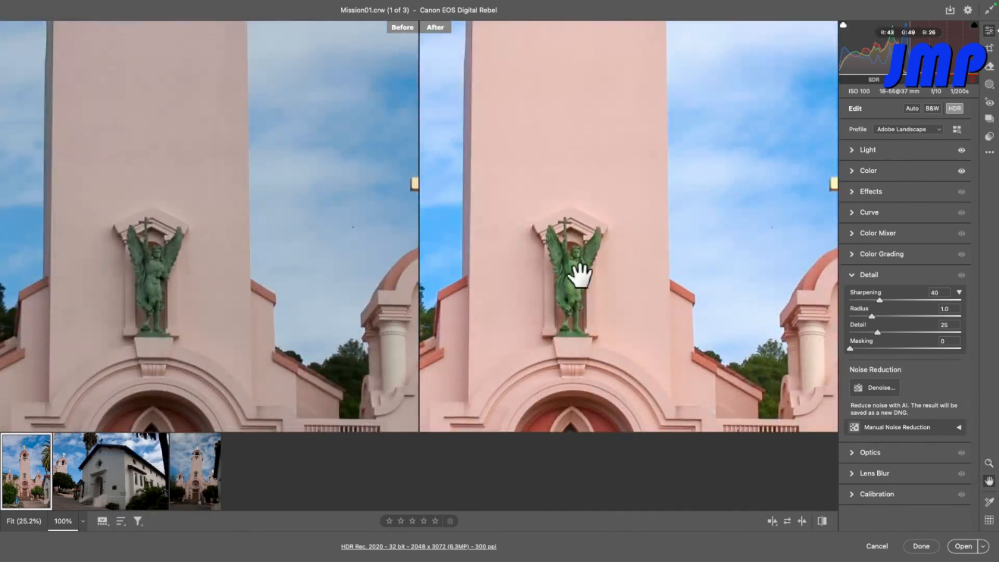
pyautogui.moveTo(575, 267); pyautogui.dragTo(640, 100)
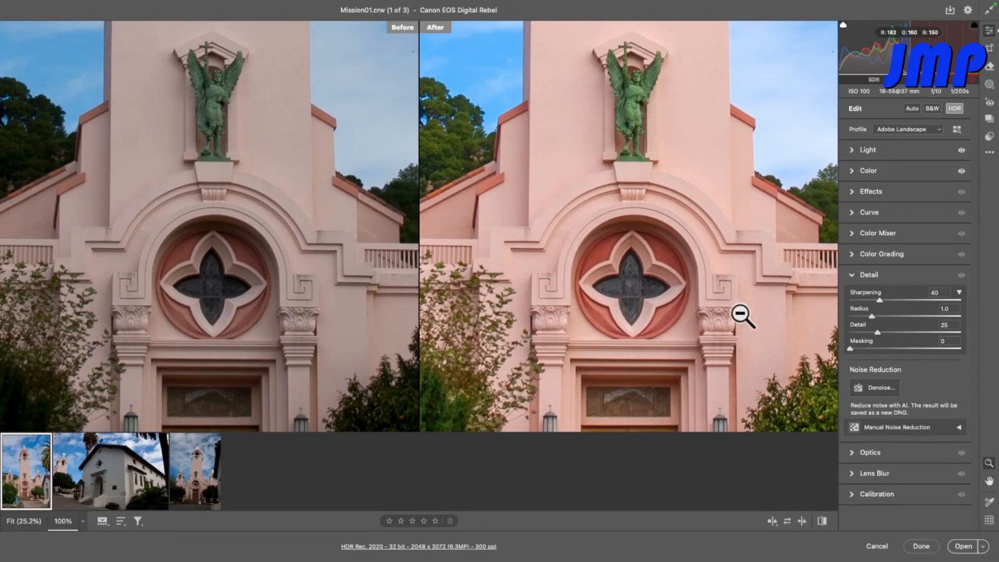
pyautogui.click(959, 293)
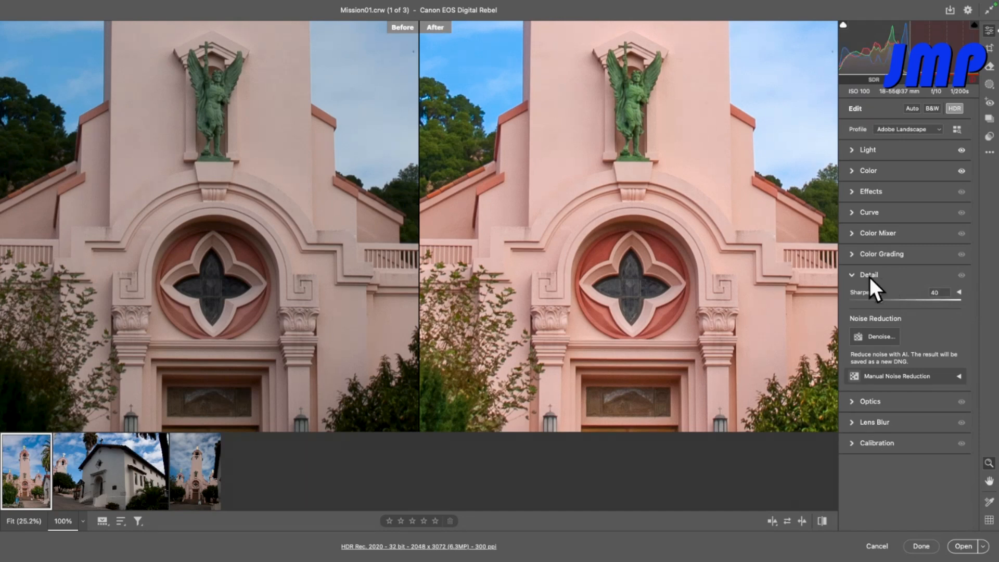
pyautogui.click(850, 274)
pyautogui.click(850, 274)
pyautogui.click(959, 292)
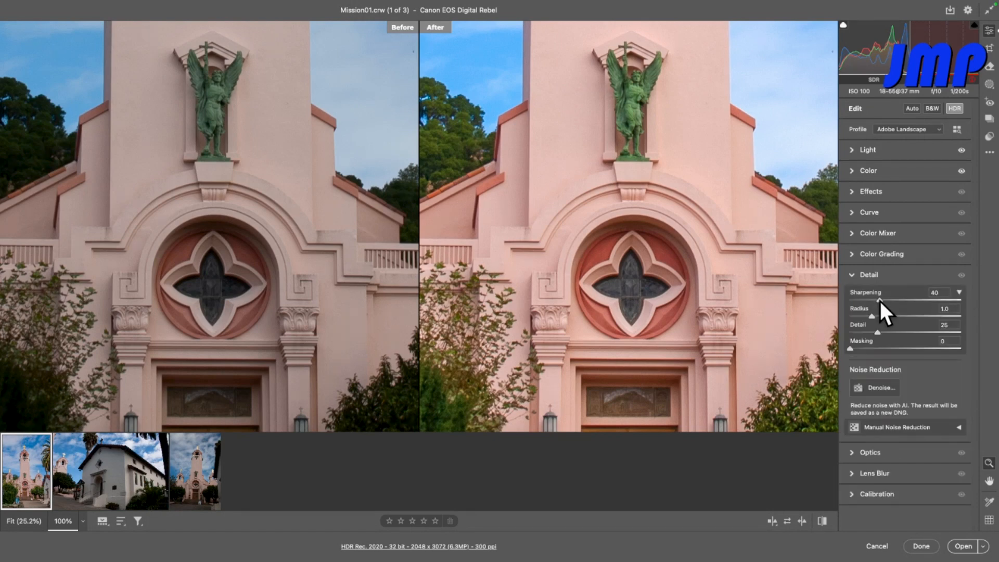
# - In the Detail settings, set Sharpening to 100, Radius to 0.9 and Detail to 25
pyautogui.moveTo(879, 301); pyautogui.dragTo(926, 306)
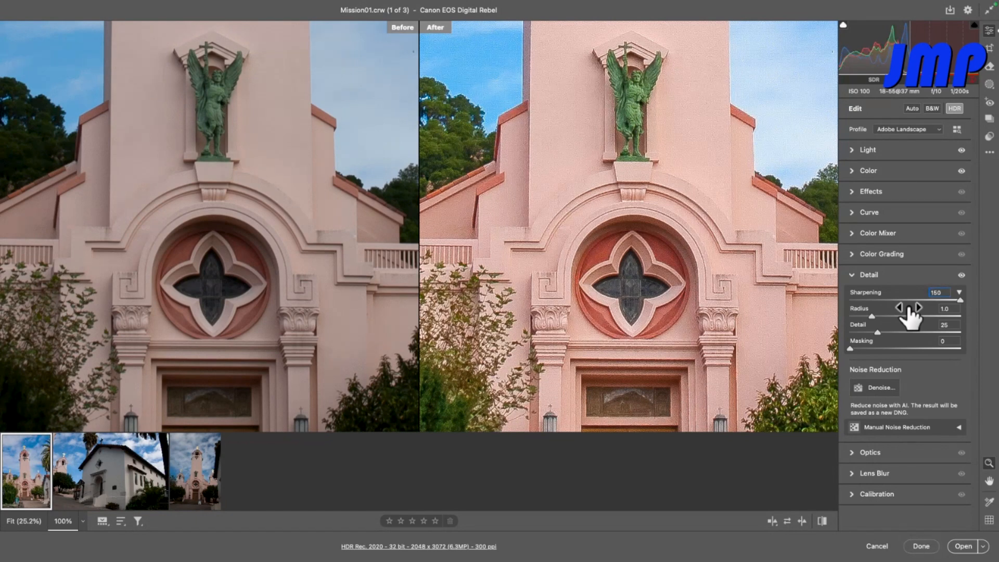
pyautogui.click(943, 309)
pyautogui.press('BackSpace')
pyautogui.write('.5')
pyautogui.press('Return')
pyautogui.write('1.5')
pyautogui.press('Tab')
pyautogui.hotkey('shift', 'Tab')
pyautogui.write('0.9')
pyautogui.press('Tab')
pyautogui.moveTo(907, 335); pyautogui.dragTo(884, 329)
pyautogui.click(928, 301)
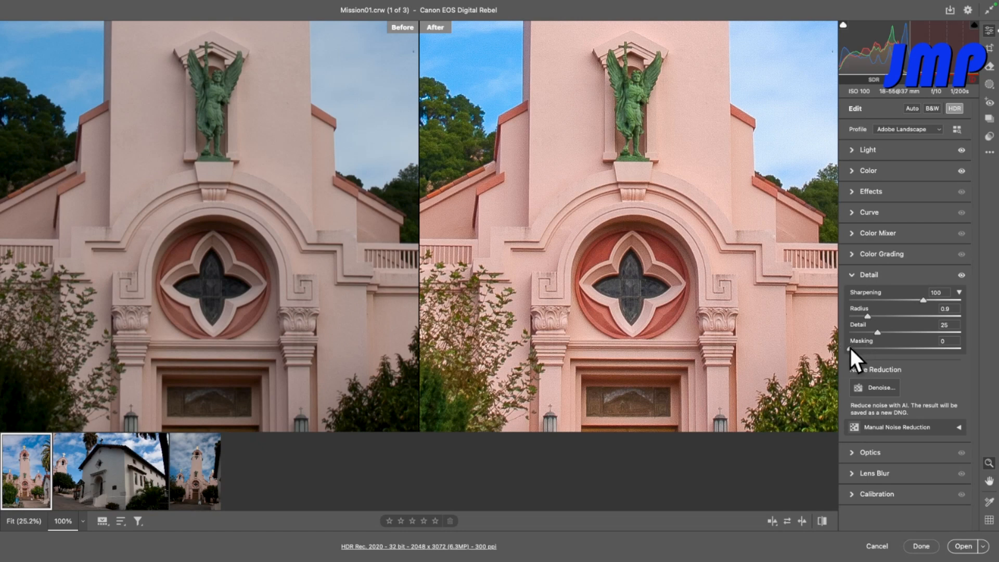
# - Compare sharpening Masking values of 61 and 29, and set Masking to 63
pyautogui.moveTo(850, 347)
pyautogui.mouseDown()
pyautogui.moveTo(891, 348)
pyautogui.moveTo(844, 336)
pyautogui.moveTo(863, 340)
pyautogui.mouseUp()
pyautogui.click(916, 348)
pyautogui.moveTo(922, 348); pyautogui.dragTo(919, 348)
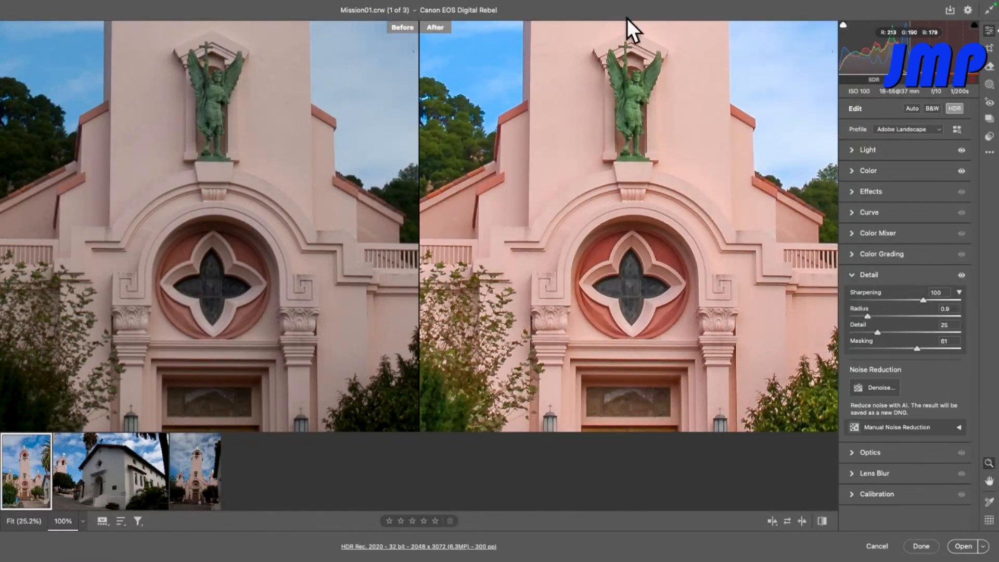
pyautogui.click(882, 347)
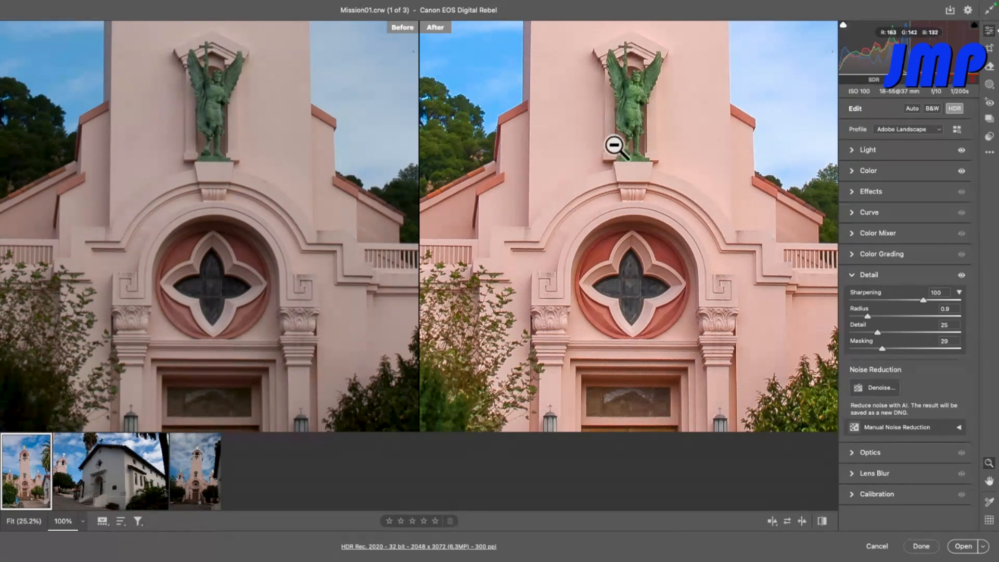
pyautogui.click(915, 346)
# - Open the AI Denoise enhancement, set its Amount to 45 and inspect the doorway, steps and gift shop sign in the preview
pyautogui.click(869, 385)
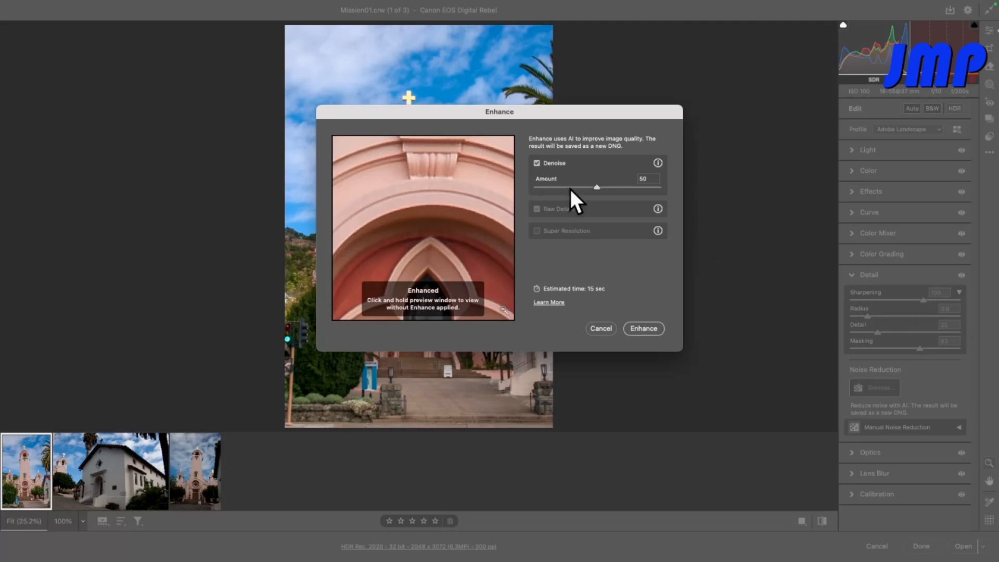
pyautogui.moveTo(570, 186); pyautogui.dragTo(590, 186)
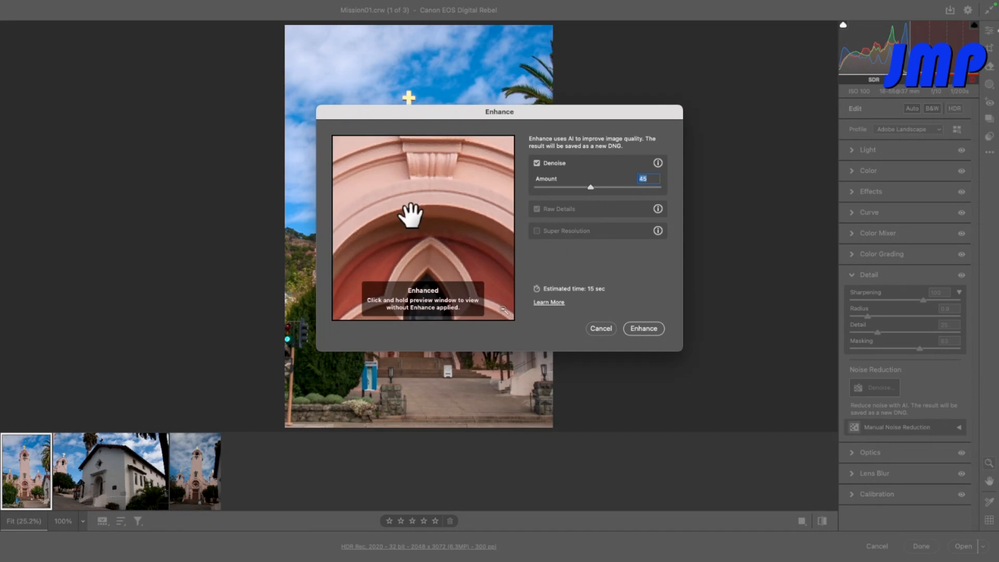
pyautogui.moveTo(410, 214); pyautogui.dragTo(423, 23)
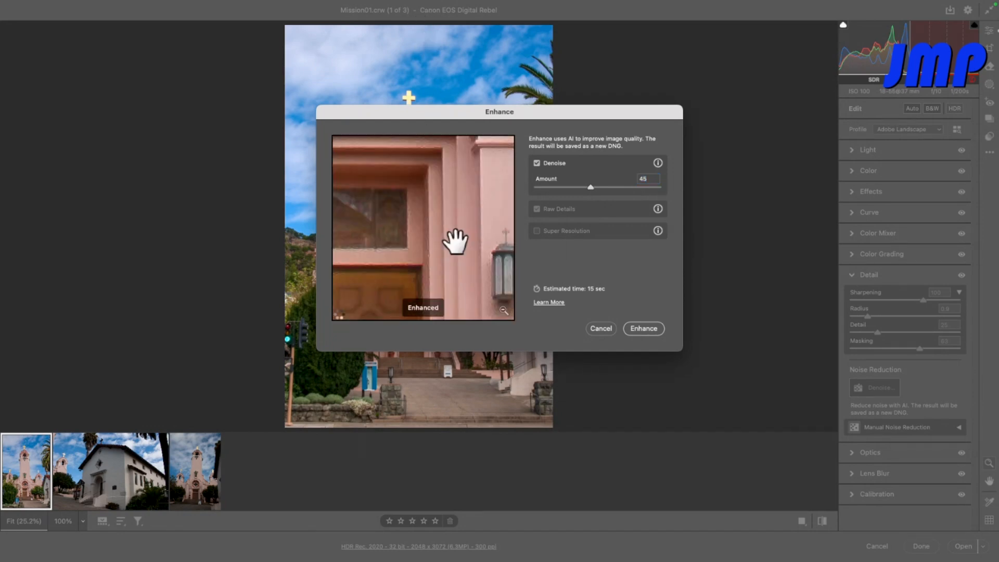
pyautogui.moveTo(455, 241); pyautogui.dragTo(412, 38)
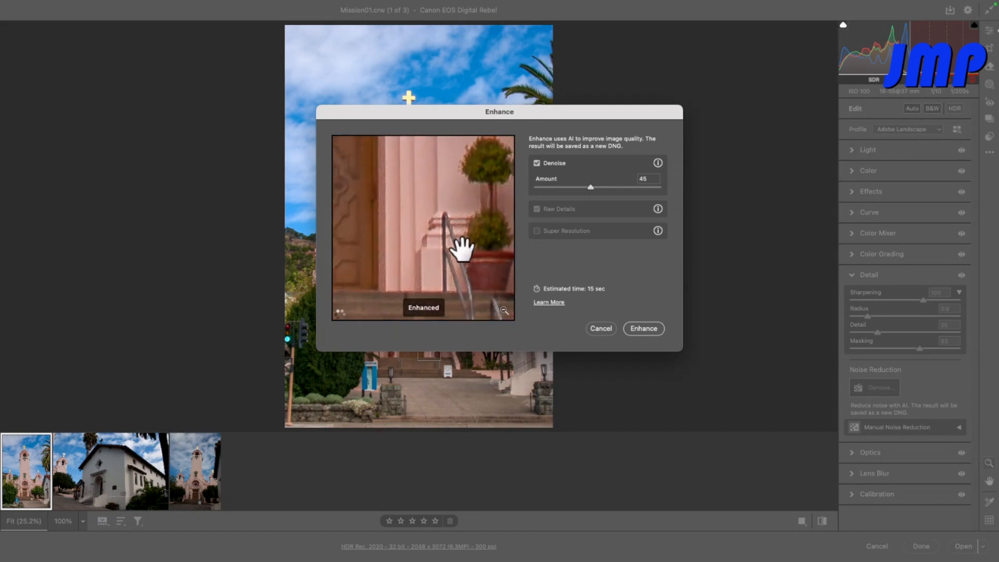
pyautogui.moveTo(461, 249); pyautogui.dragTo(401, 174)
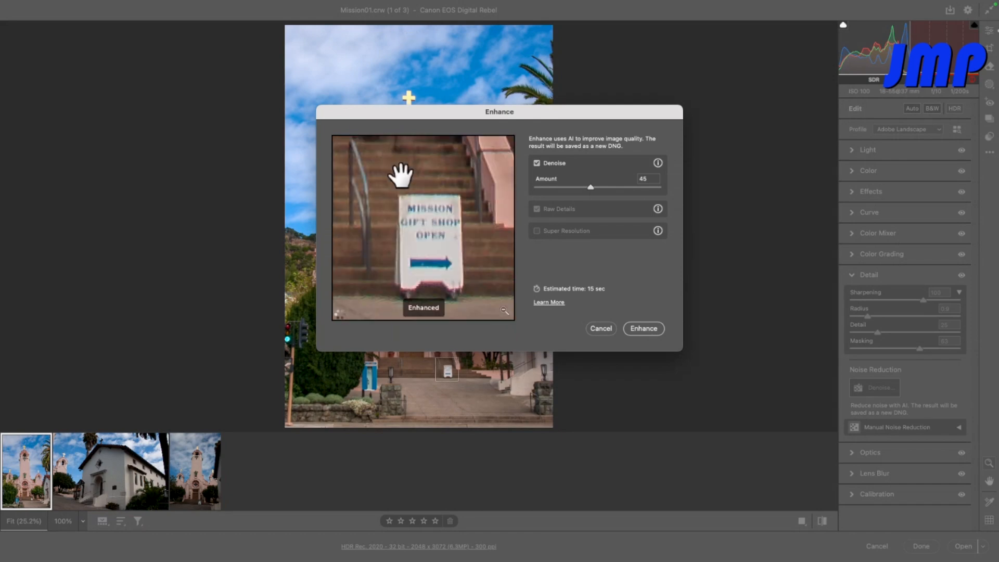
# - Set the Denoise Amount to 50, read the Raw Details and Super Resolution notes, and enhance the photo
pyautogui.moveTo(555, 186); pyautogui.dragTo(597, 186)
pyautogui.moveTo(658, 209)
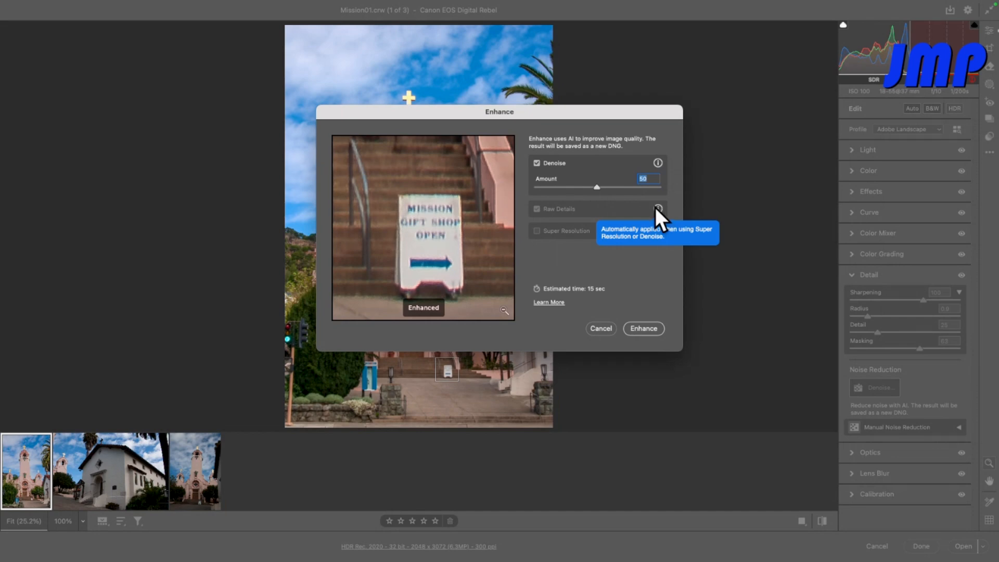
pyautogui.moveTo(659, 230)
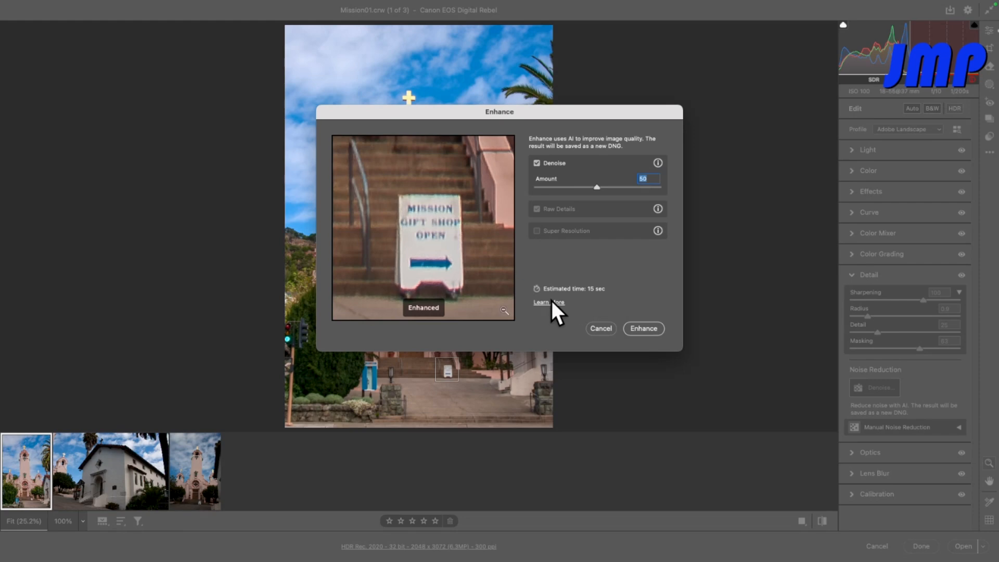
pyautogui.click(644, 328)
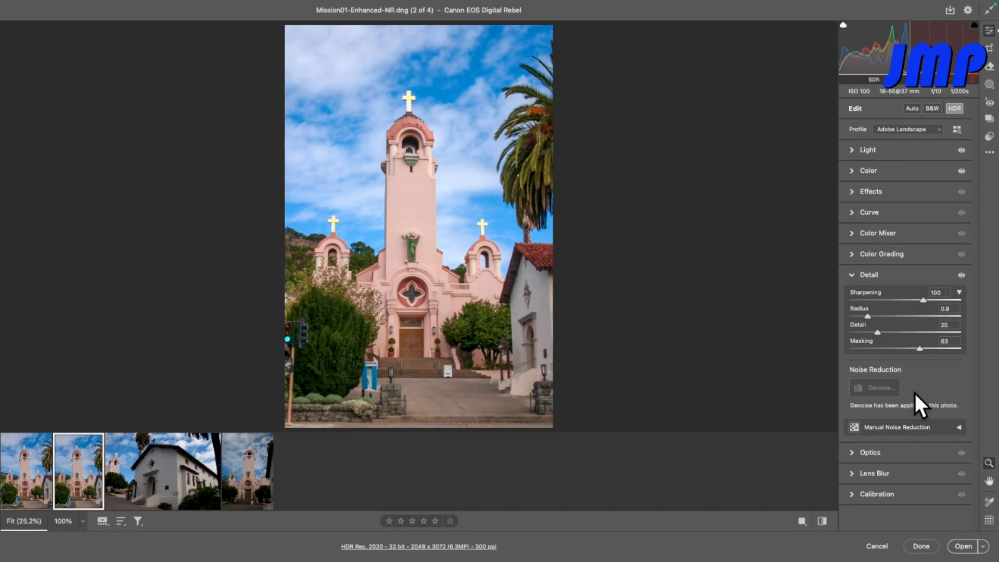
# - Compare Mission01.crw with Mission01-Enhanced-NR.dng and mark the enhanced copy for deletion
pyautogui.click(15, 464)
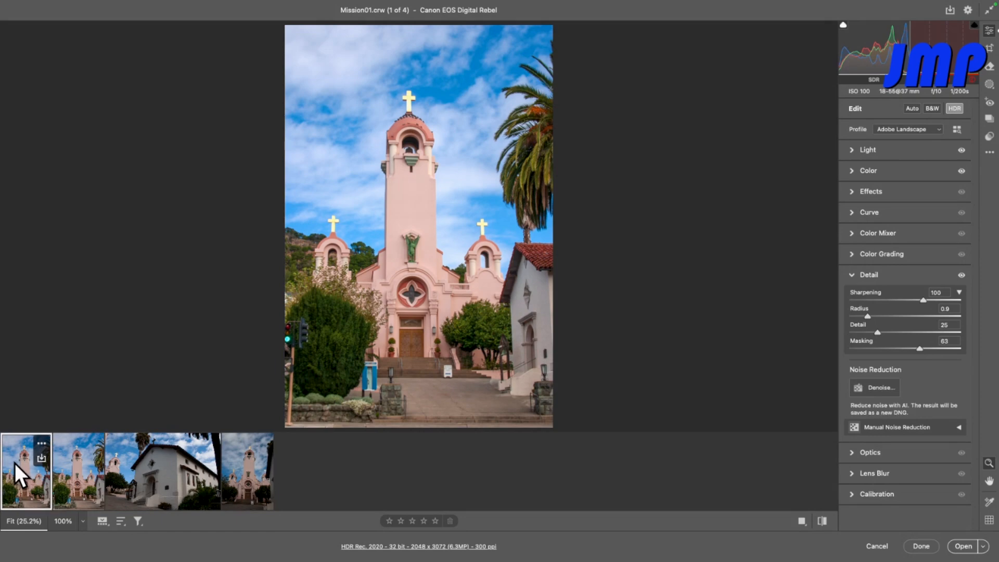
pyautogui.click(73, 470)
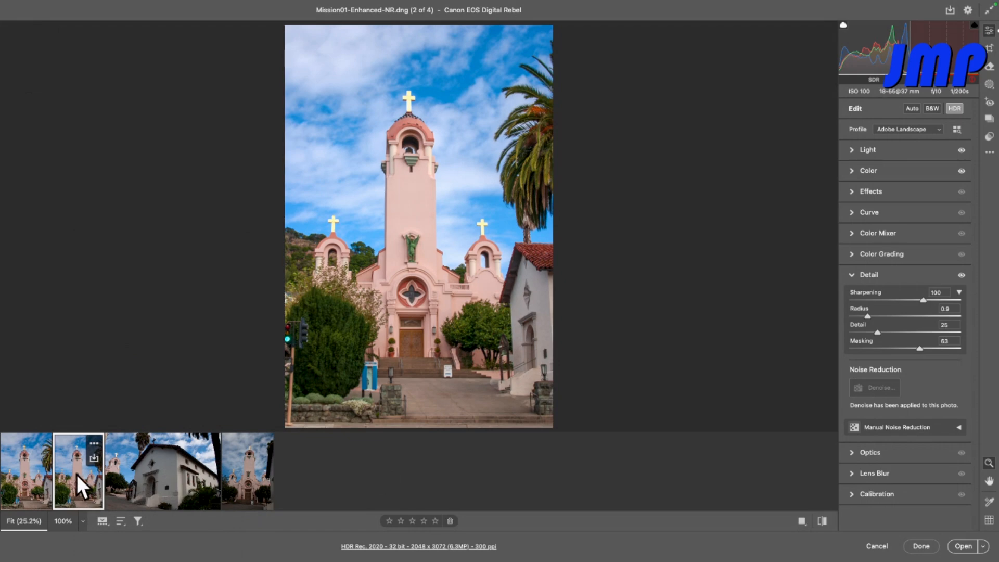
pyautogui.rightClick(85, 453)
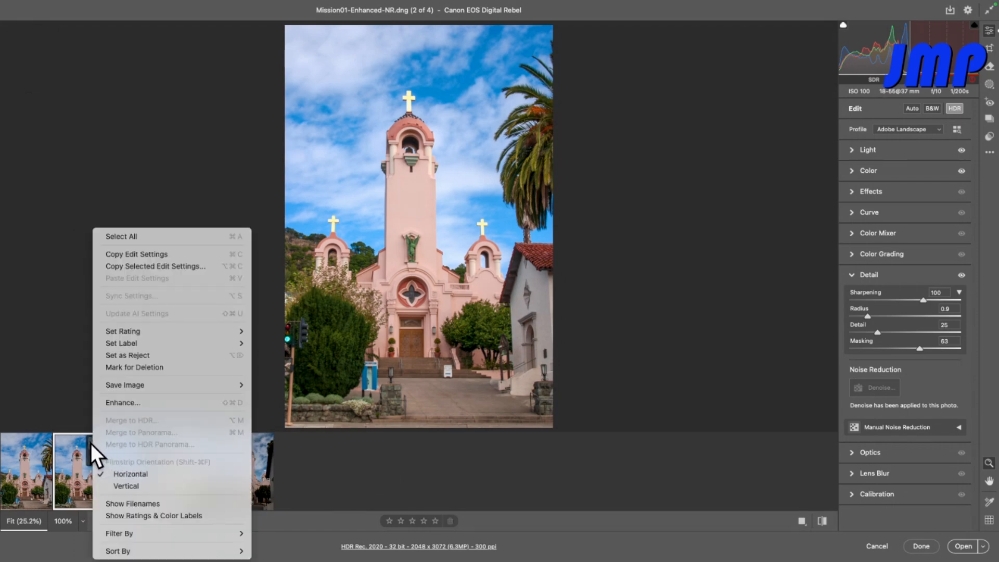
pyautogui.click(128, 366)
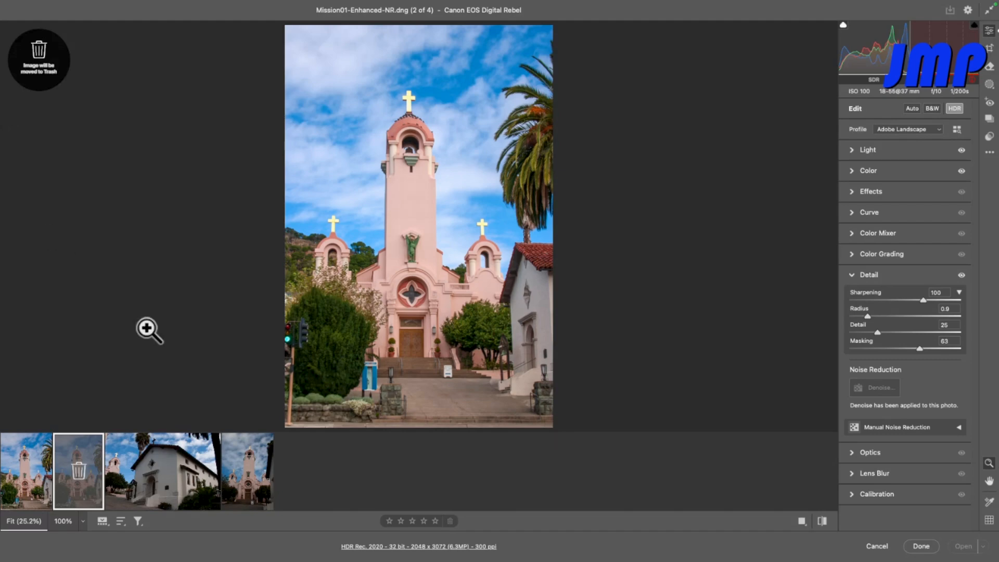
# - Synchronize the edit settings across all the photos in the filmstrip using the Default subset, and reselect Mission01.crw
pyautogui.click(102, 521)
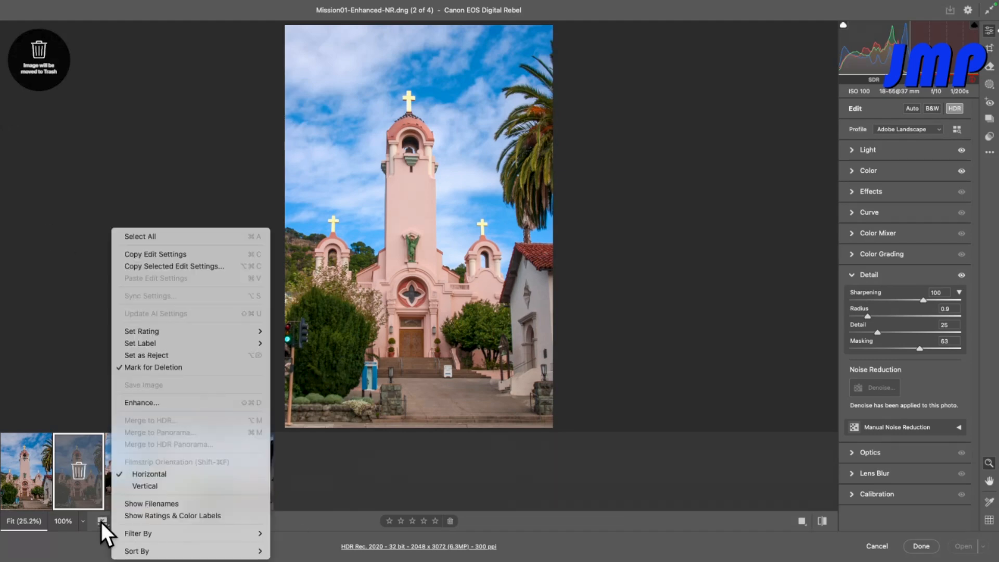
pyautogui.click(166, 236)
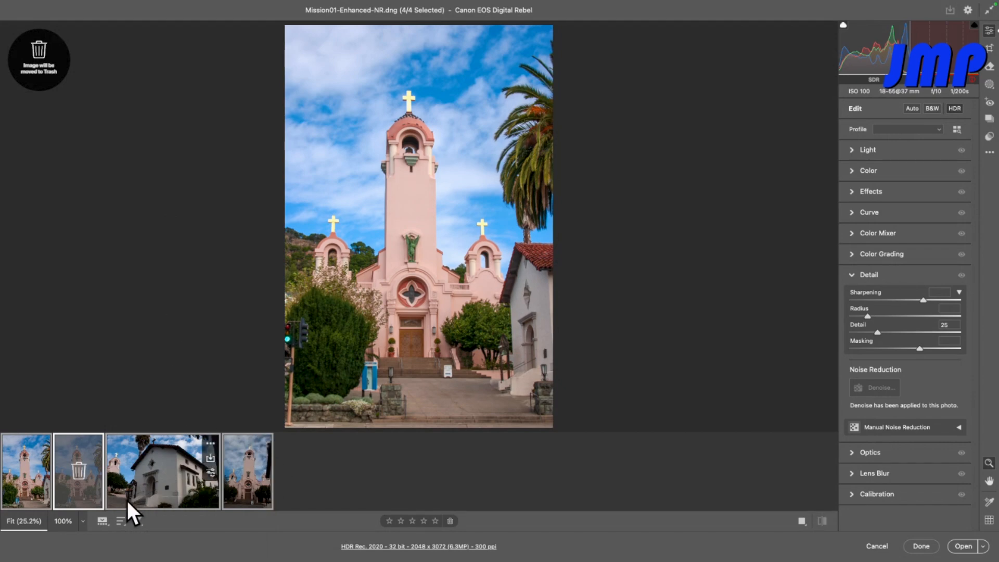
pyautogui.click(101, 520)
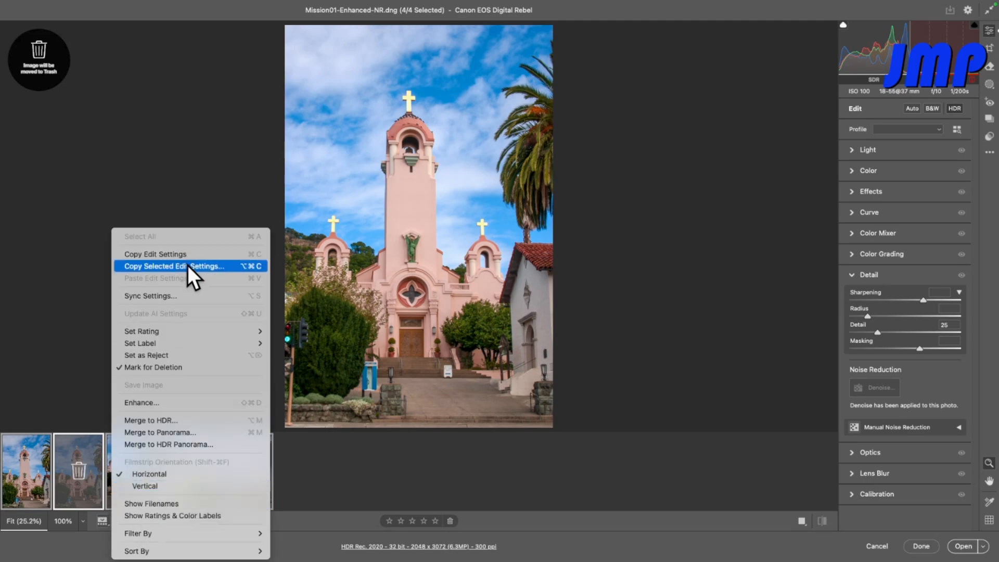
pyautogui.click(183, 295)
pyautogui.click(457, 88)
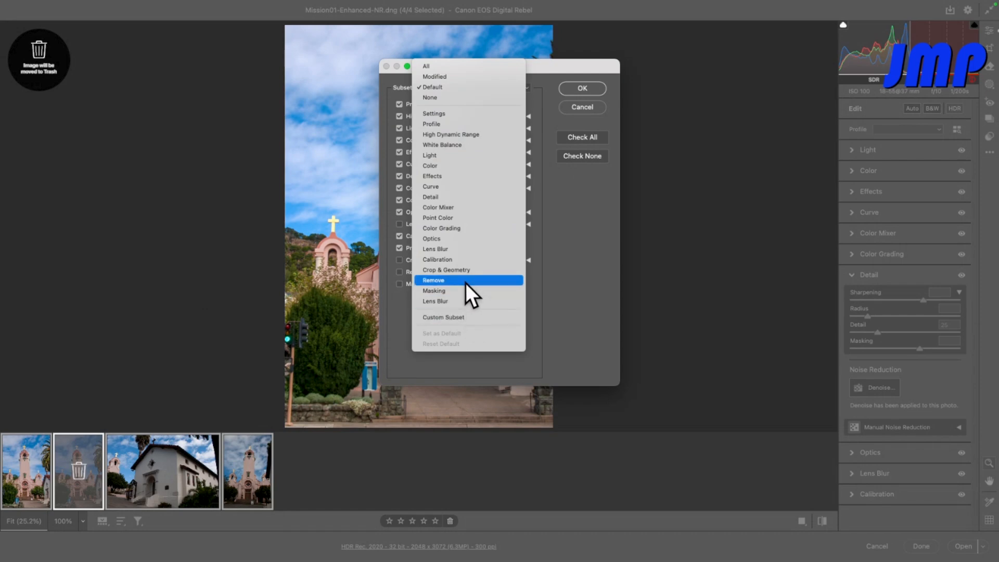
pyautogui.click(556, 214)
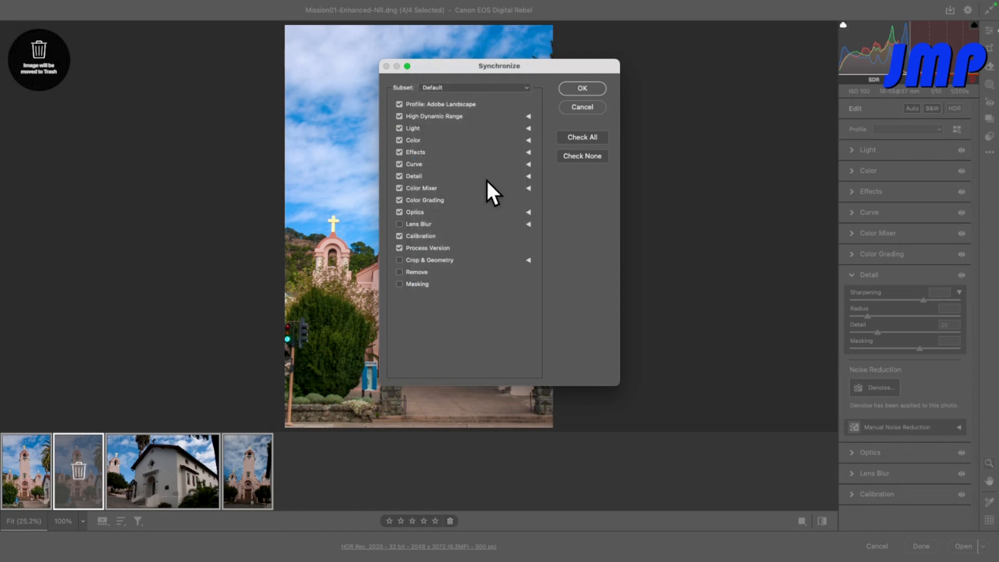
pyautogui.click(582, 89)
pyautogui.click(163, 473)
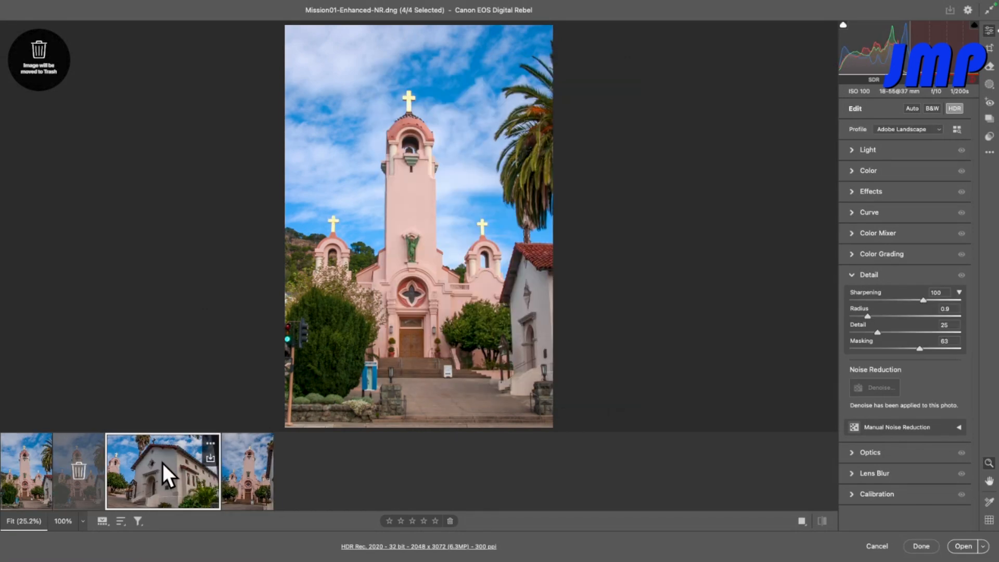
pyautogui.click(15, 467)
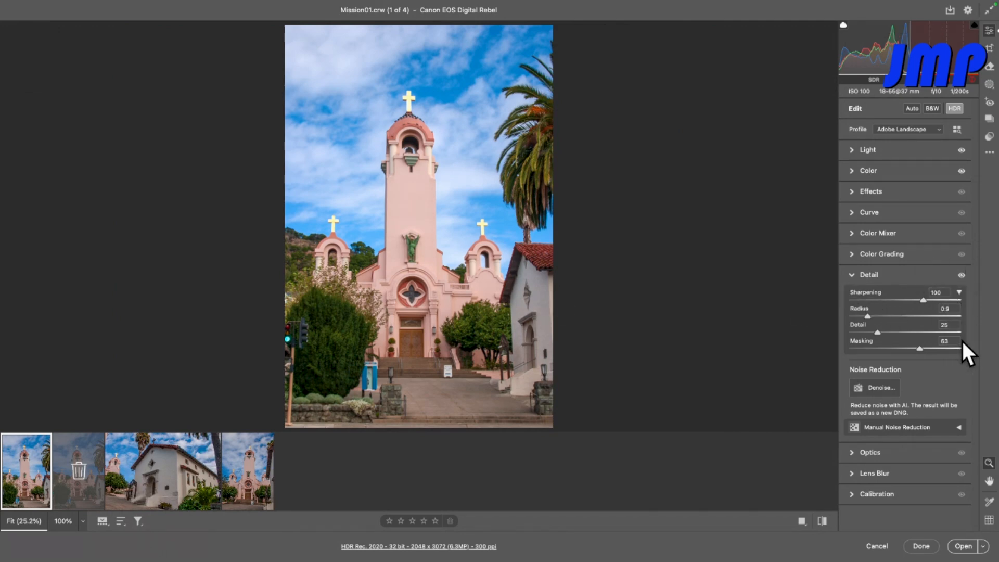
# - Compare Mission02.crw before and after its synchronized edits, and view the last photo in the filmstrip
pyautogui.click(174, 469)
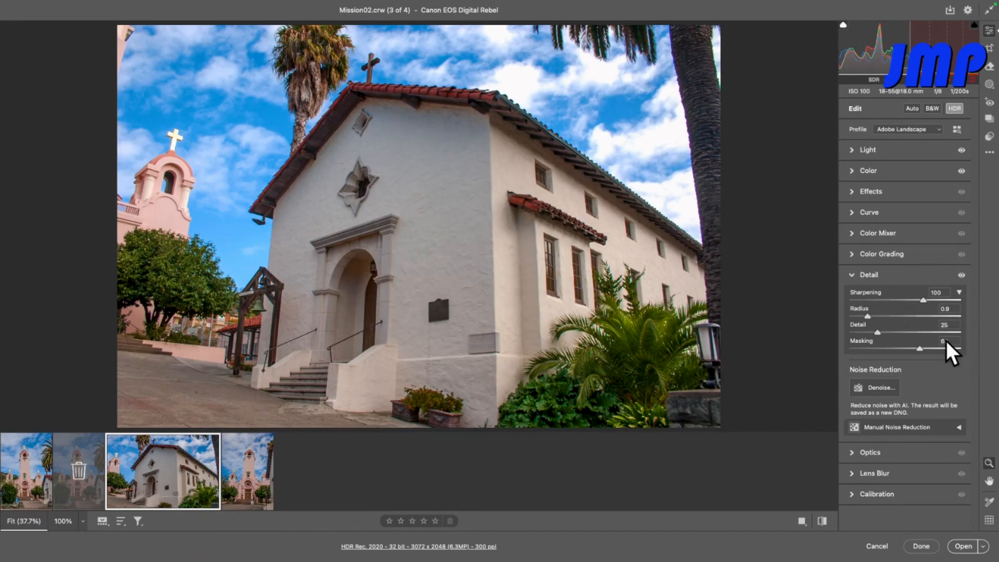
pyautogui.click(820, 518)
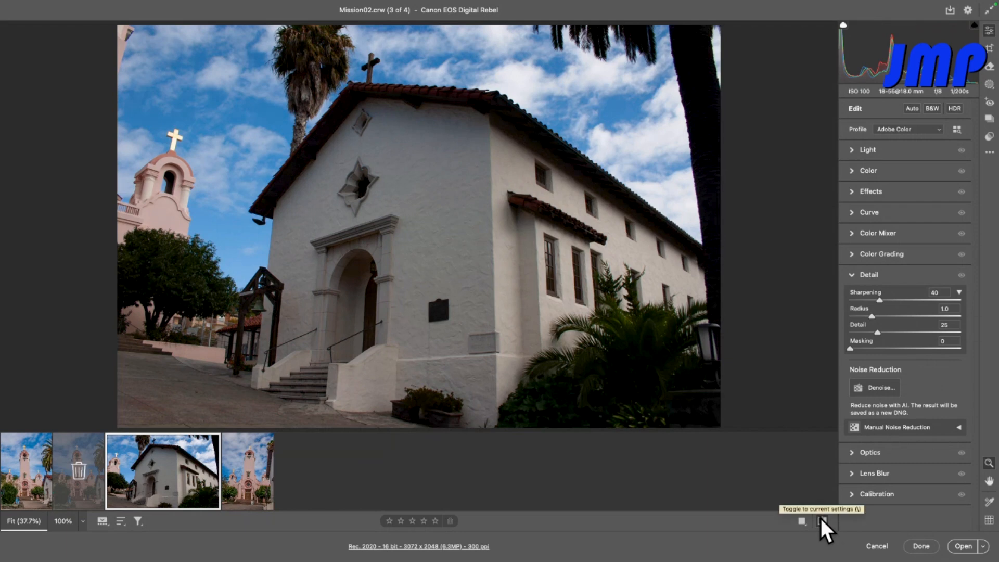
pyautogui.click(822, 519)
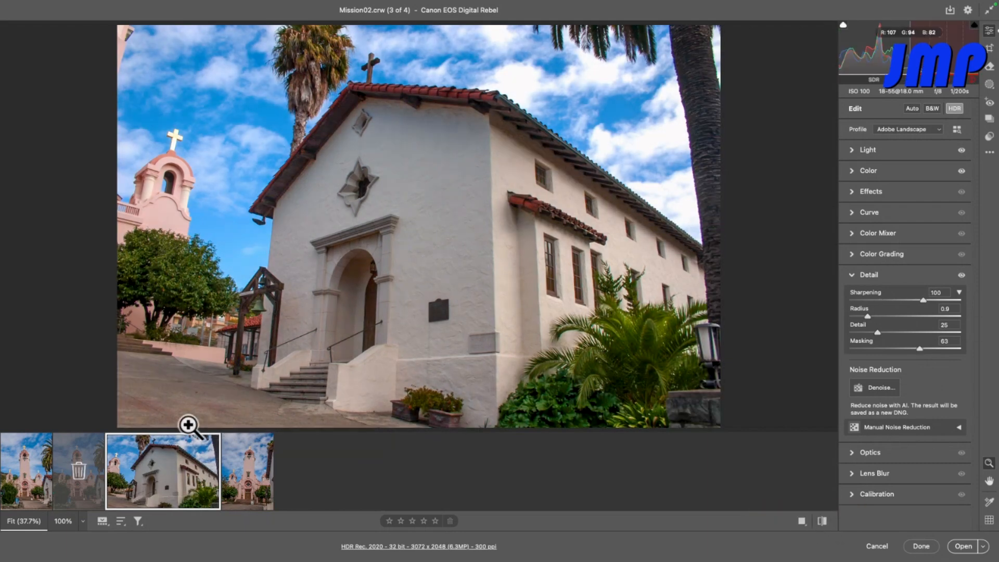
pyautogui.click(241, 466)
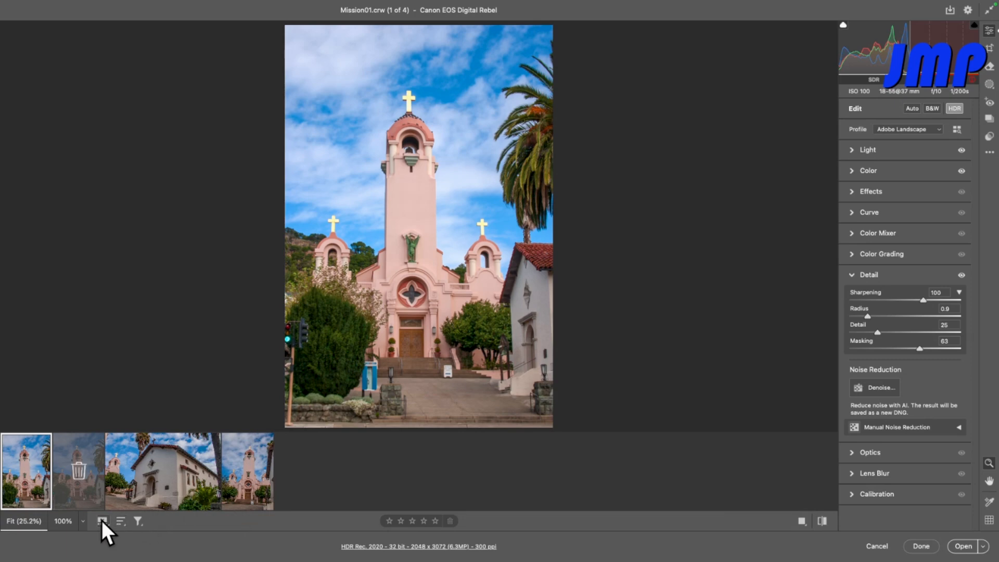
# - Select all the filmstrip photos and set their save options to the .jpg extension, JPEG format, with Copyright Only metadata
pyautogui.click(101, 520)
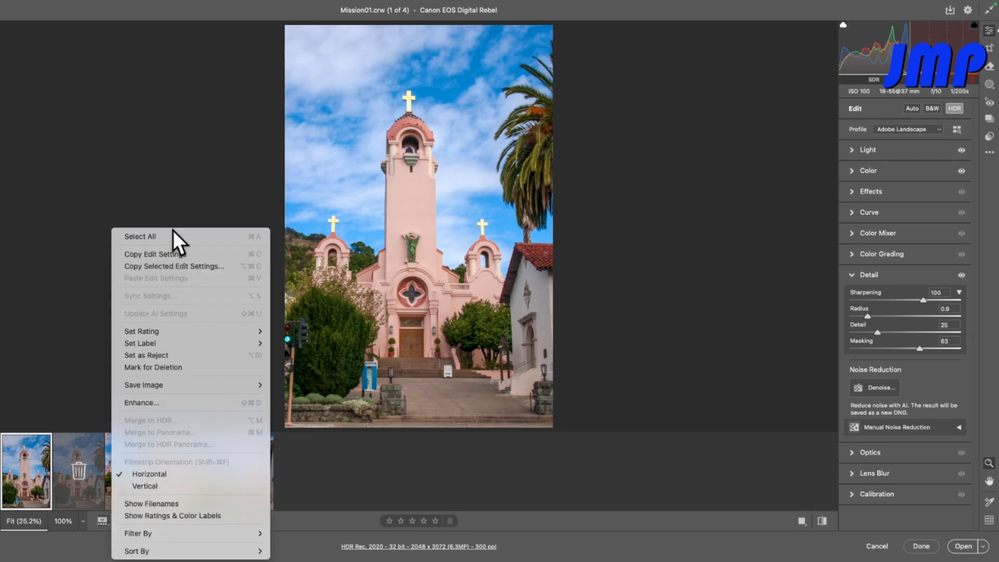
pyautogui.click(249, 236)
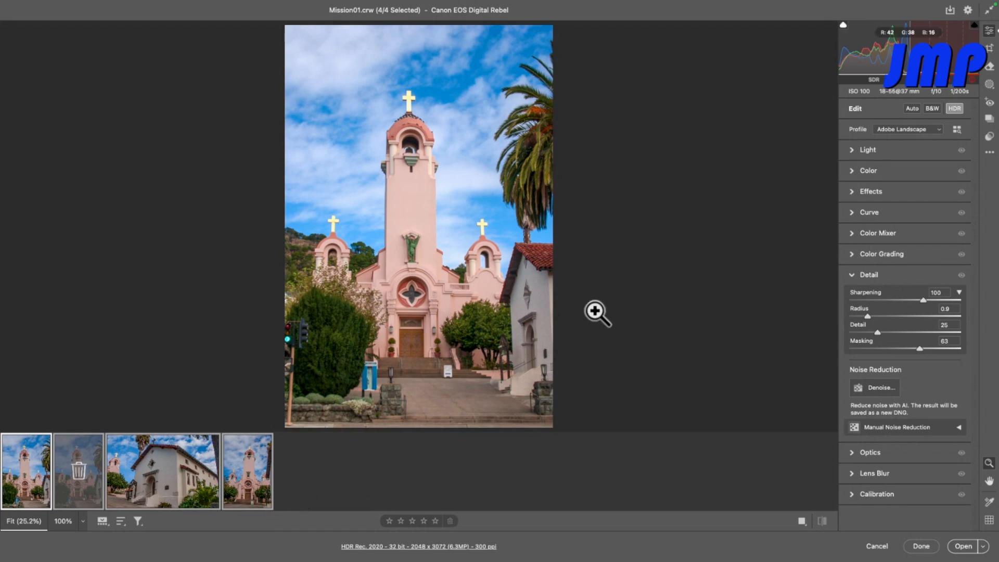
pyautogui.click(950, 10)
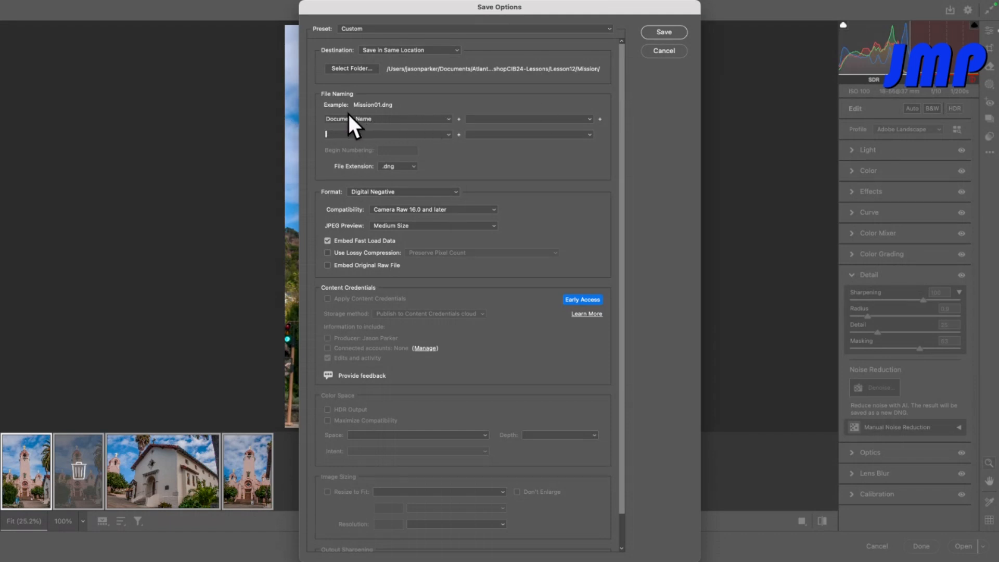
pyautogui.click(411, 167)
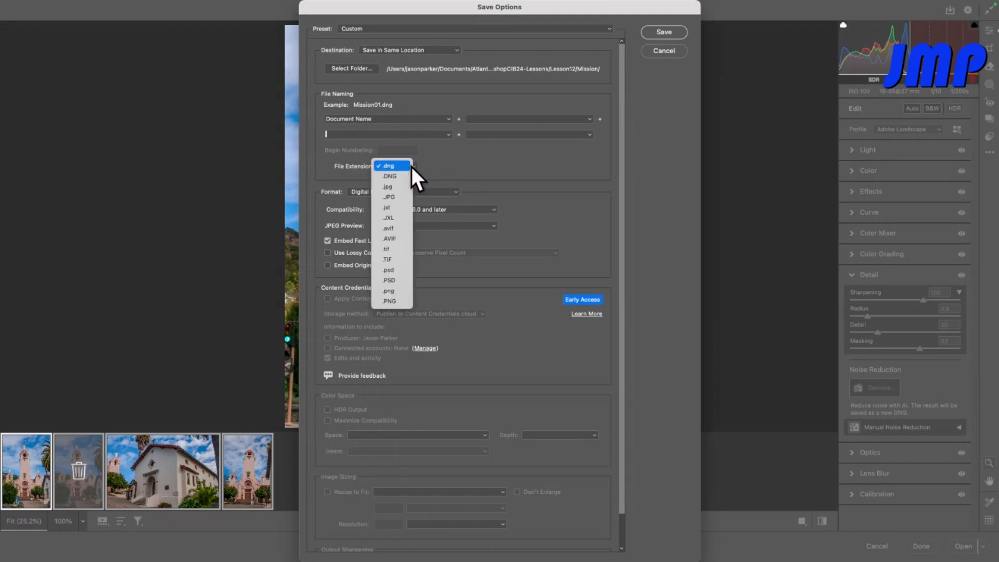
pyautogui.click(389, 186)
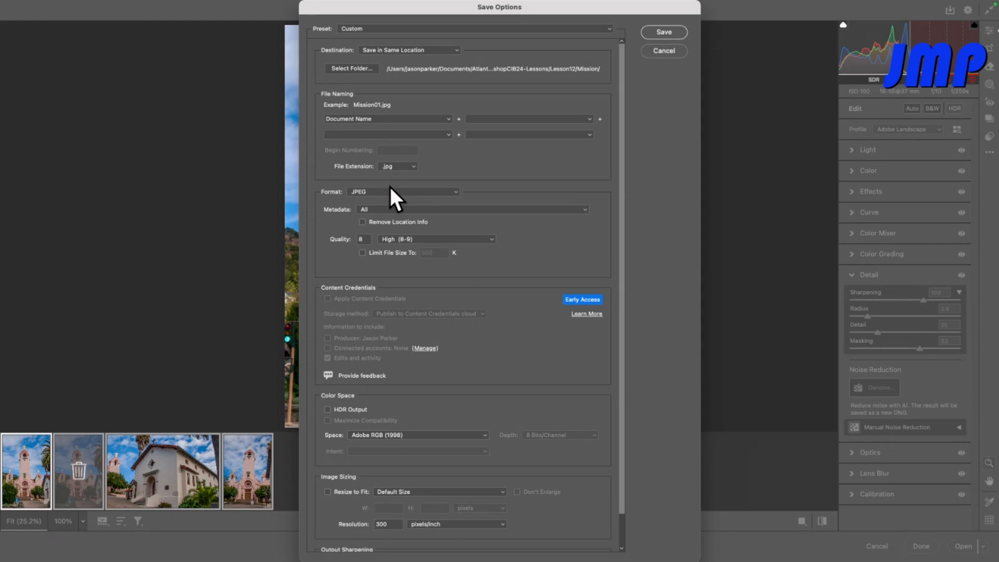
pyautogui.click(394, 208)
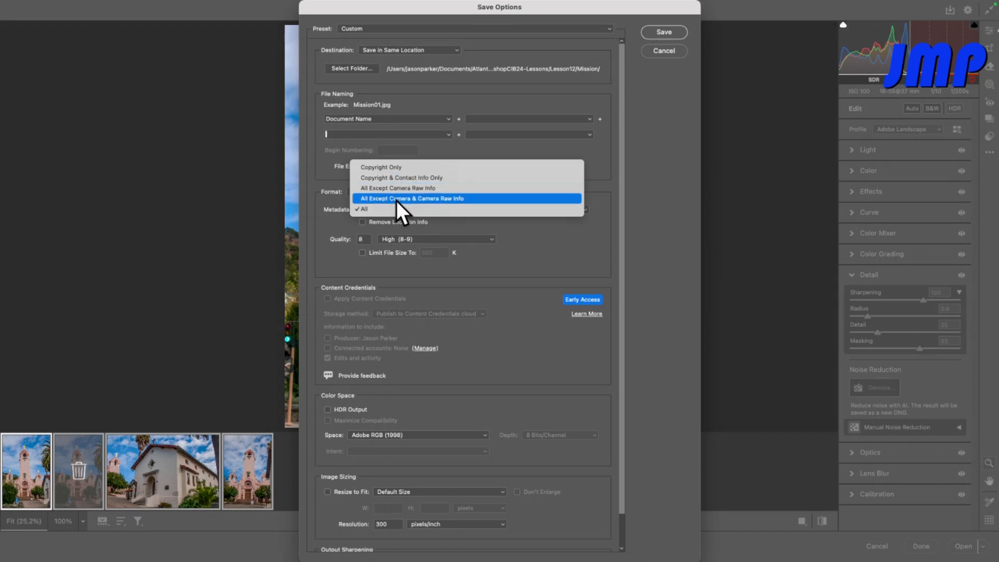
pyautogui.click(369, 168)
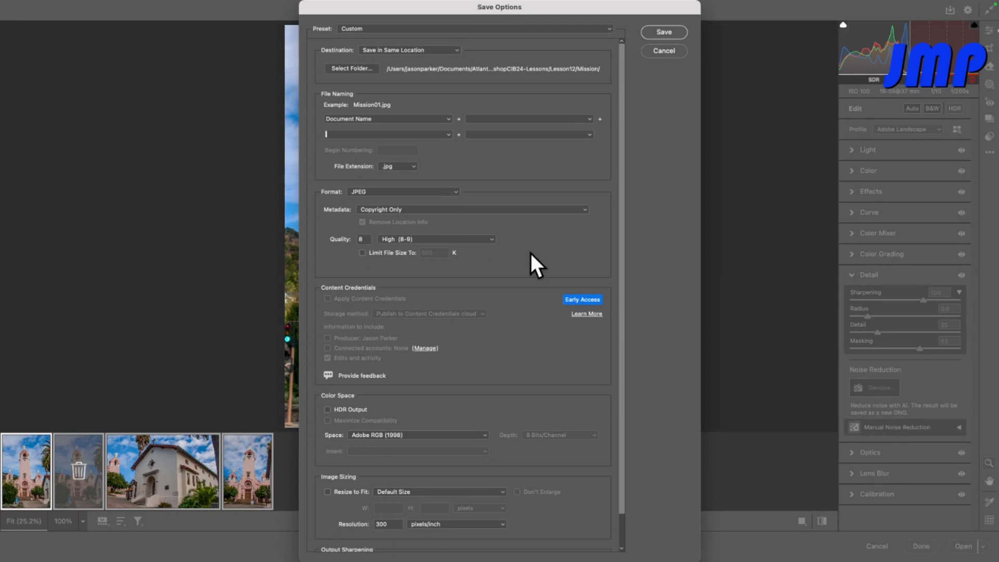
# - Resize the saved images to fit a Long Side of 800 pixels
pyautogui.scroll(-2, 530, 252)
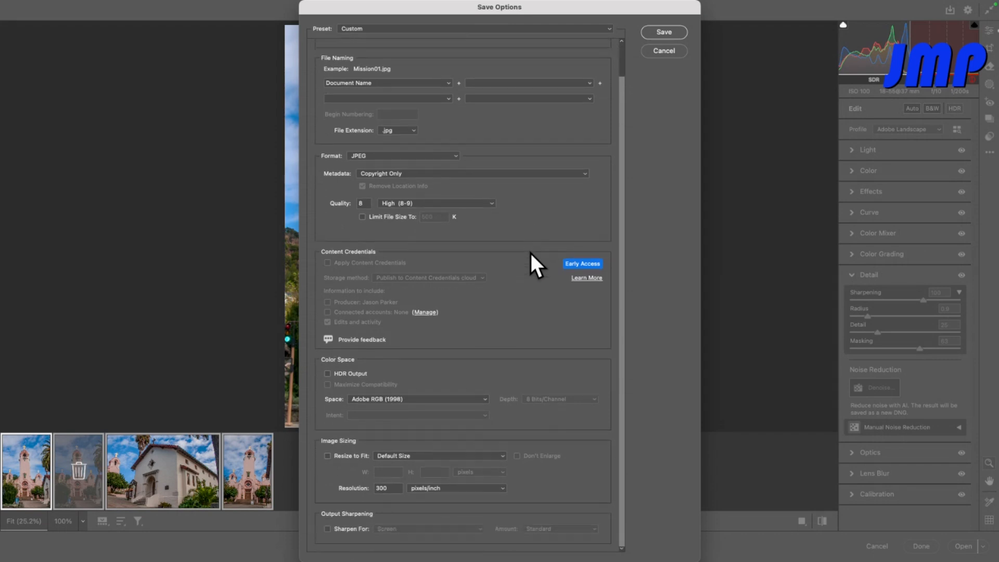
pyautogui.click(327, 455)
pyautogui.click(387, 455)
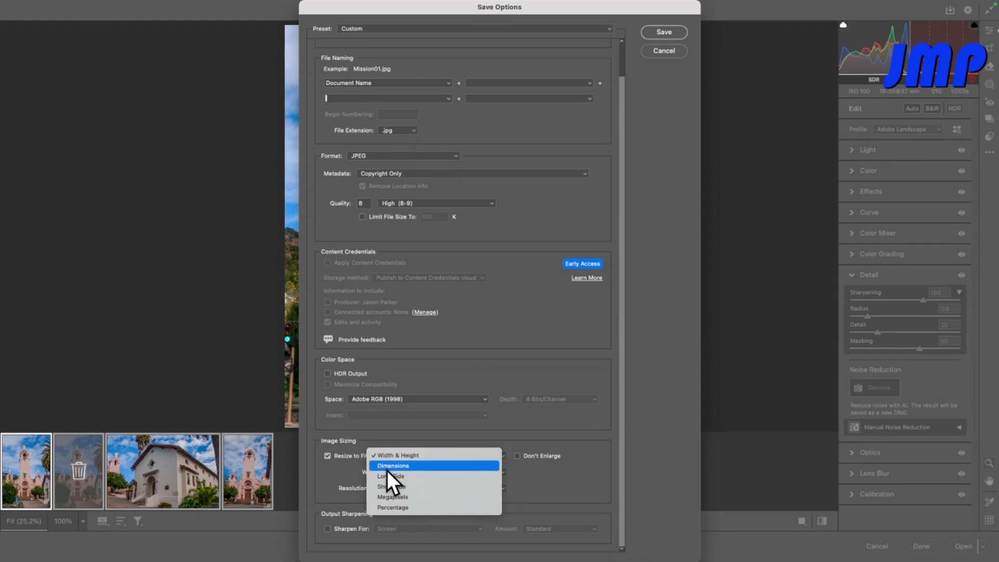
pyautogui.click(401, 476)
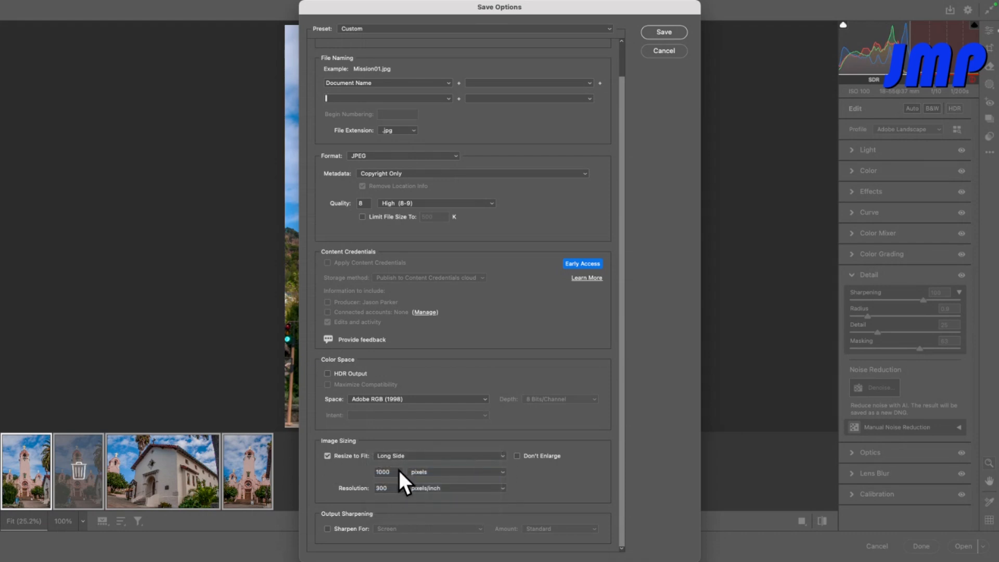
pyautogui.write('800')
pyautogui.press('Tab')
# - Enable output sharpening for Screen with a Low amount, and save the JPEG copies
pyautogui.click(328, 528)
pyautogui.click(411, 528)
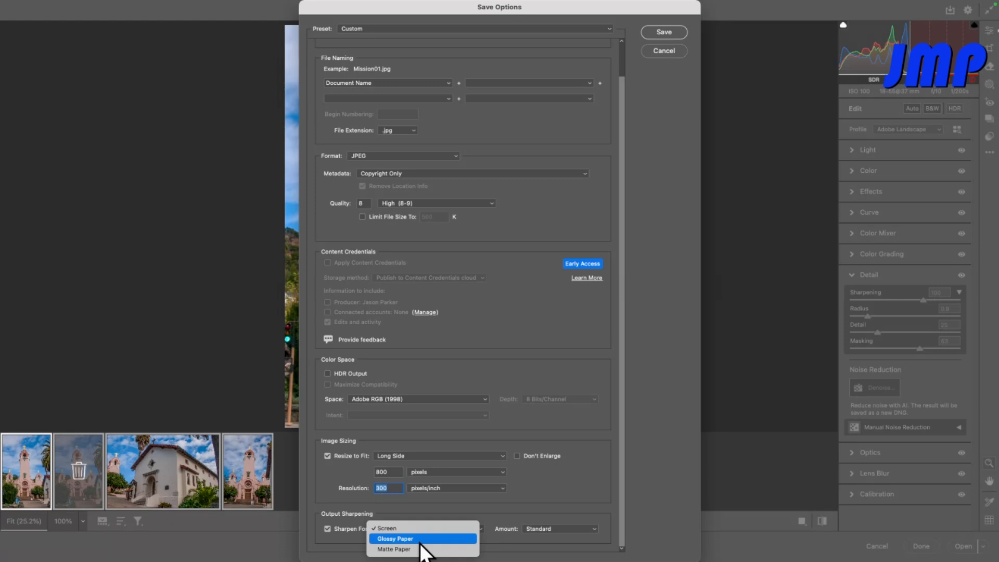
pyautogui.click(557, 526)
pyautogui.click(557, 526)
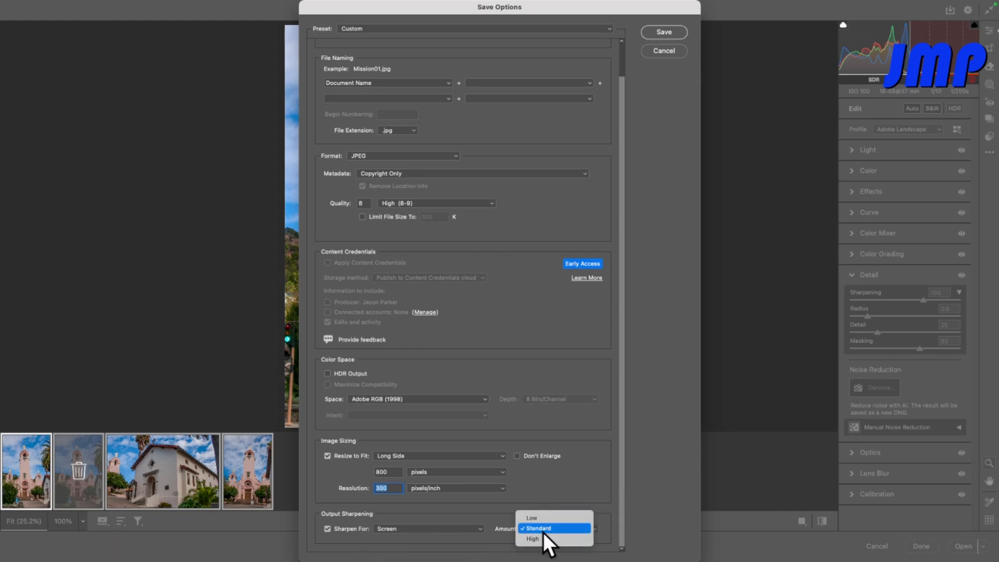
pyautogui.click(582, 518)
pyautogui.scroll(2, 672, 114)
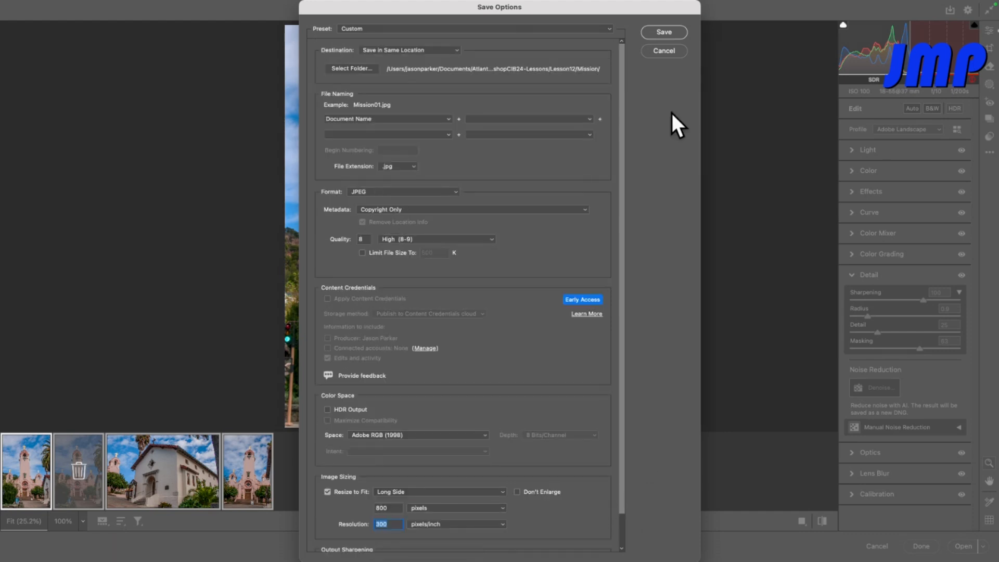
pyautogui.click(656, 31)
# - Switch to Finder and check the saved Mission01.jpg, Mission02.jpg and Mission03.jpg in the Mission folder
pyautogui.hotkey('ctrl', 'Right')
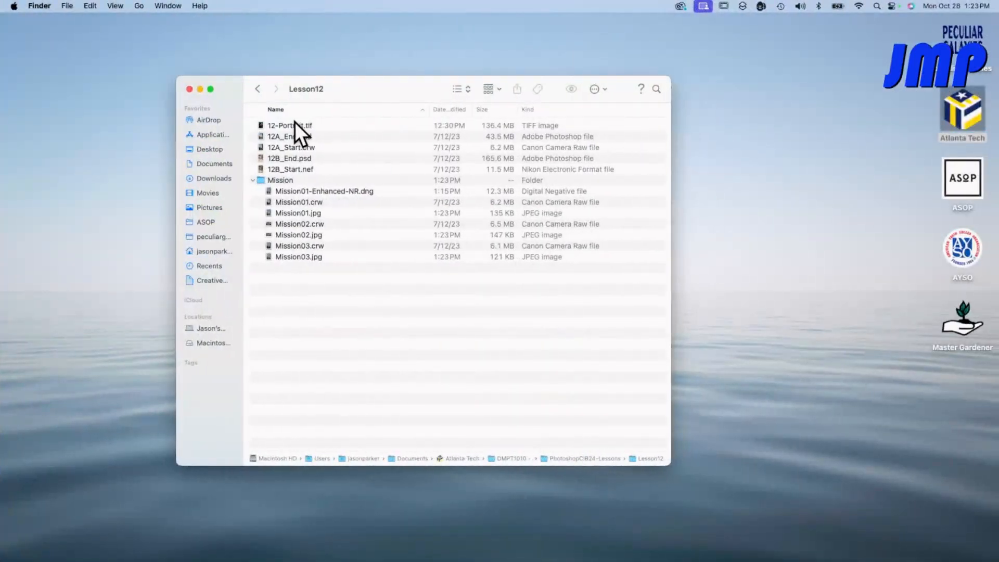
pyautogui.click(315, 213)
pyautogui.click(320, 237)
pyautogui.click(315, 257)
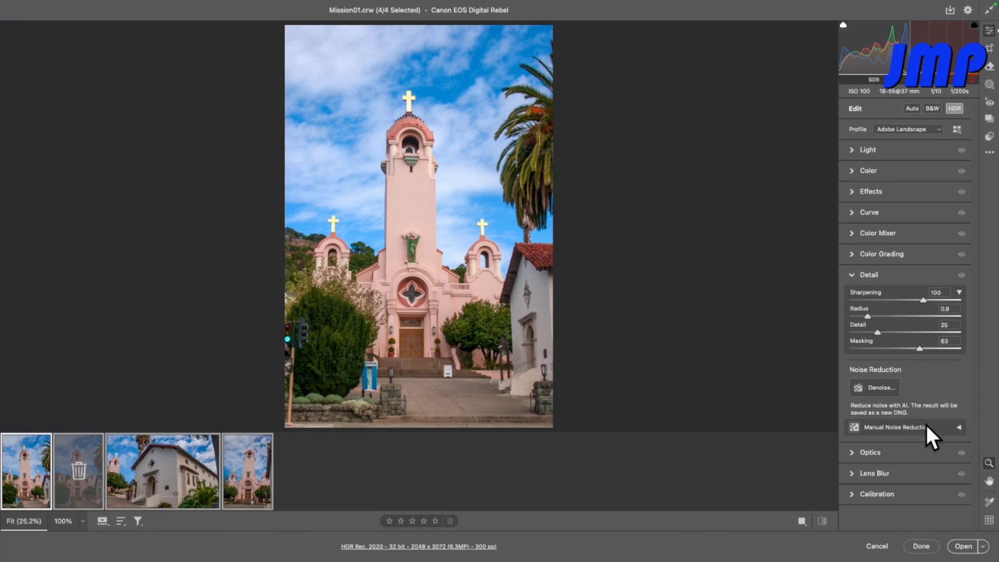
# - Open the selected Camera Raw photos in Photoshop as Smart Objects and bring the Mission01 document to the front
pyautogui.click(983, 546)
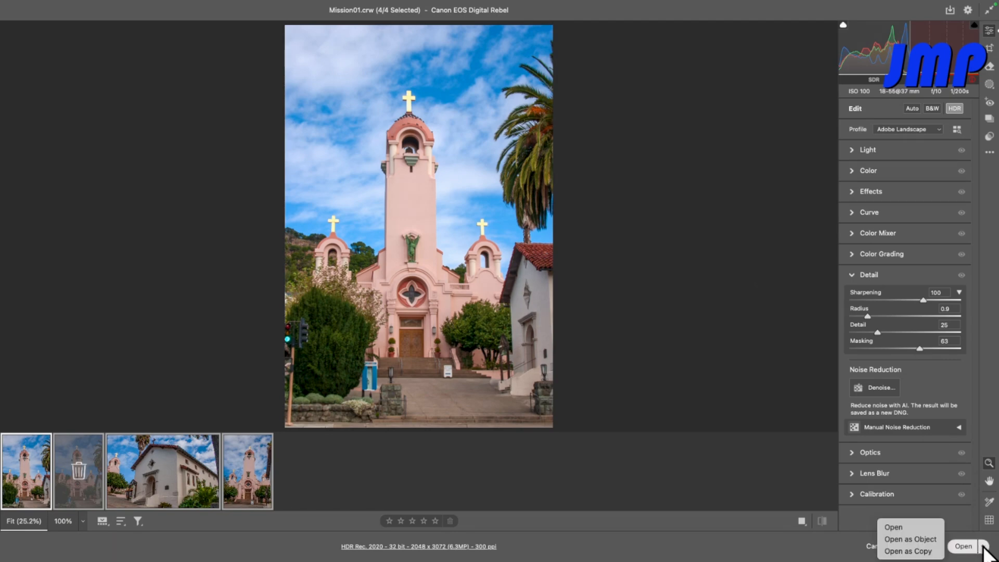
pyautogui.click(906, 536)
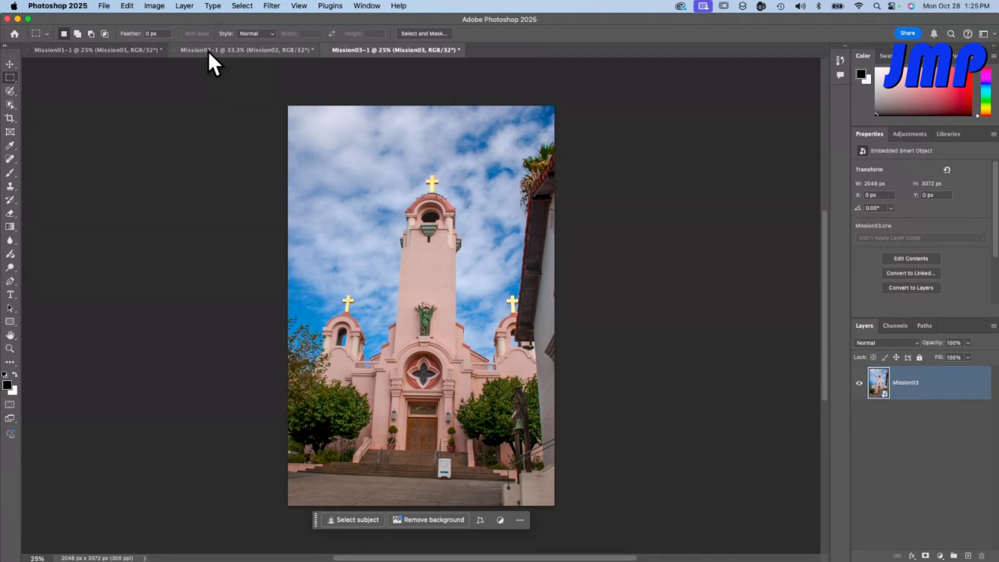
pyautogui.hotkey('ctrl', 'Tab')
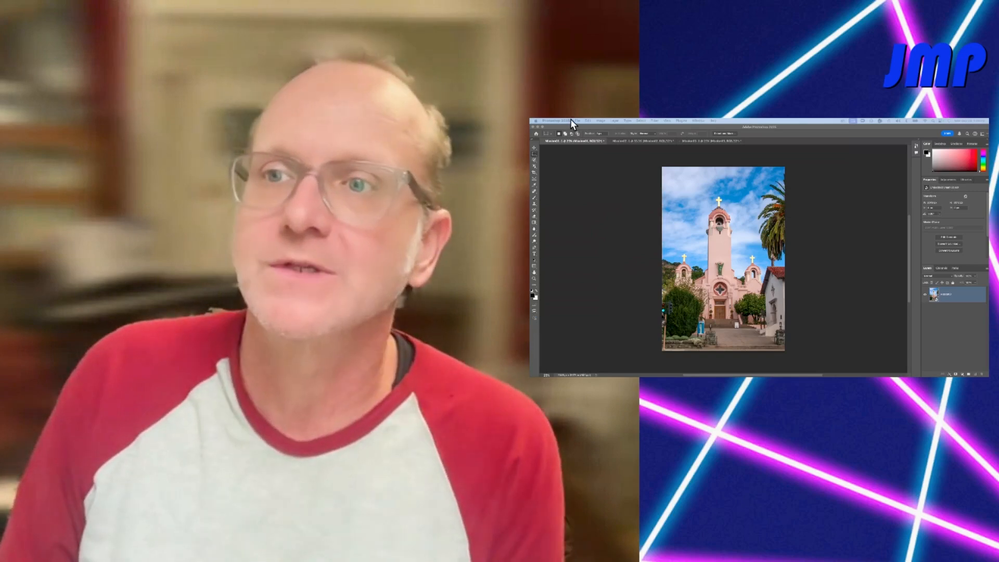
# - Save the Mission01 document as a Photoshop PDF in the Mission folder, preserving Photoshop editing capabilities
pyautogui.click(577, 120)
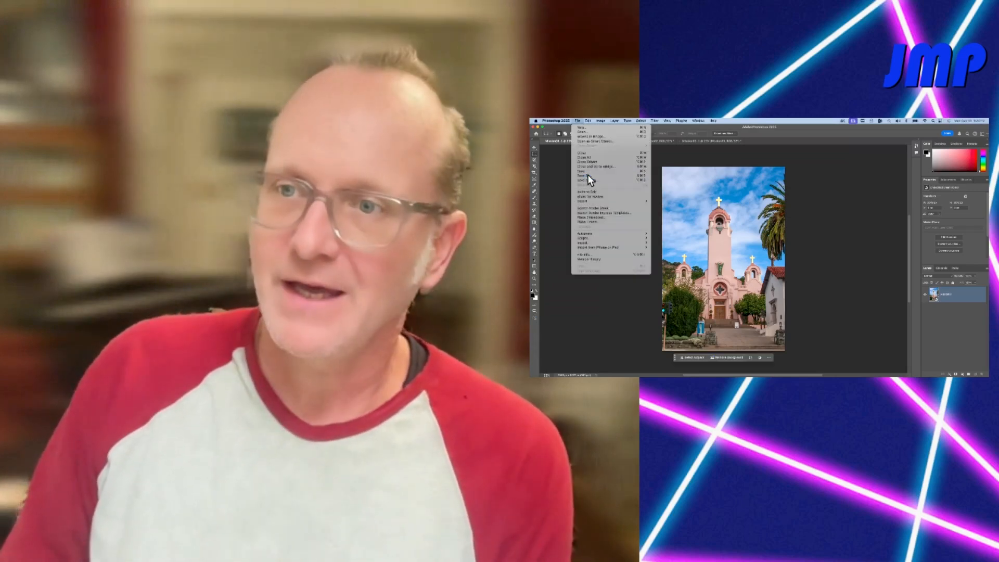
pyautogui.click(588, 176)
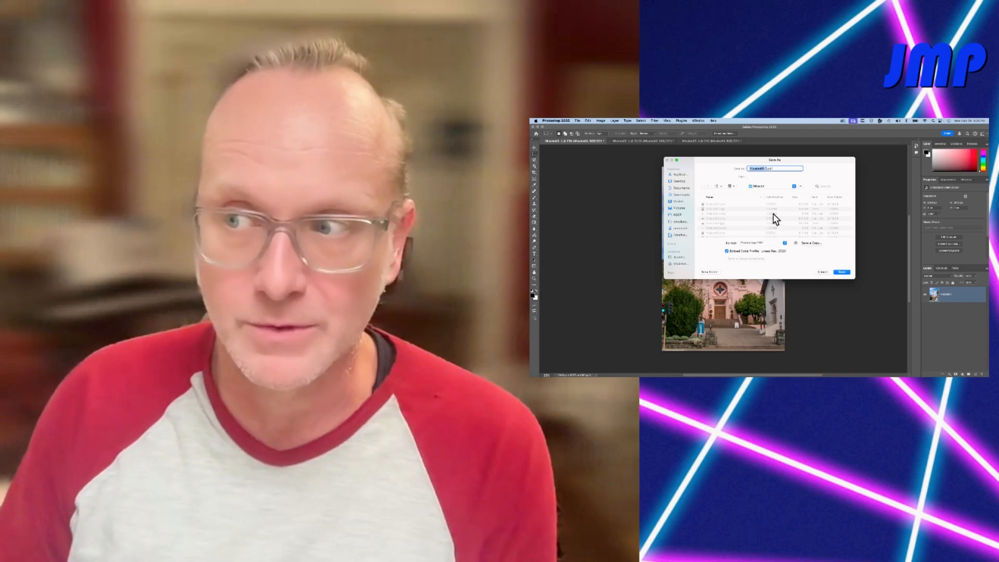
pyautogui.press('Return')
pyautogui.click(829, 310)
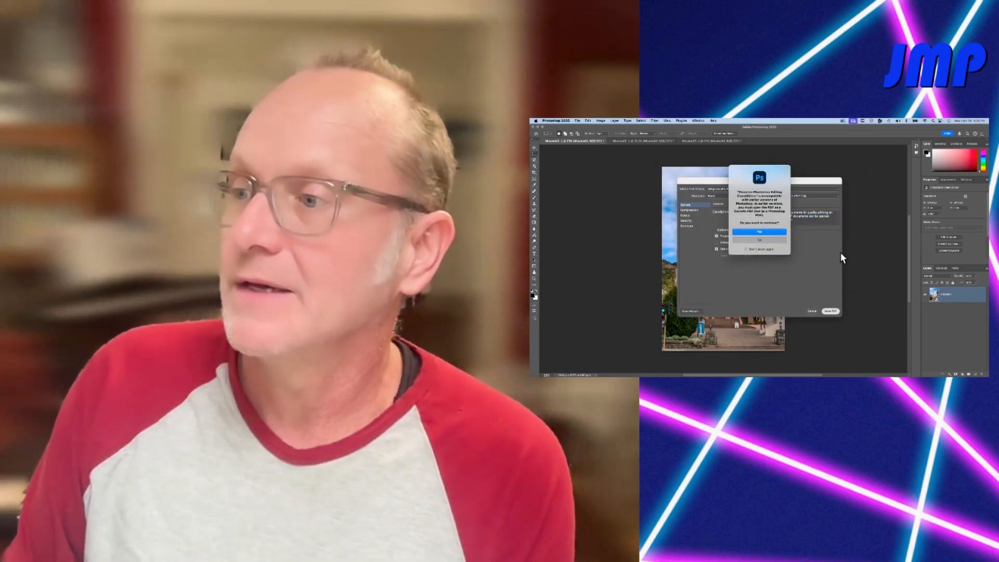
pyautogui.click(749, 231)
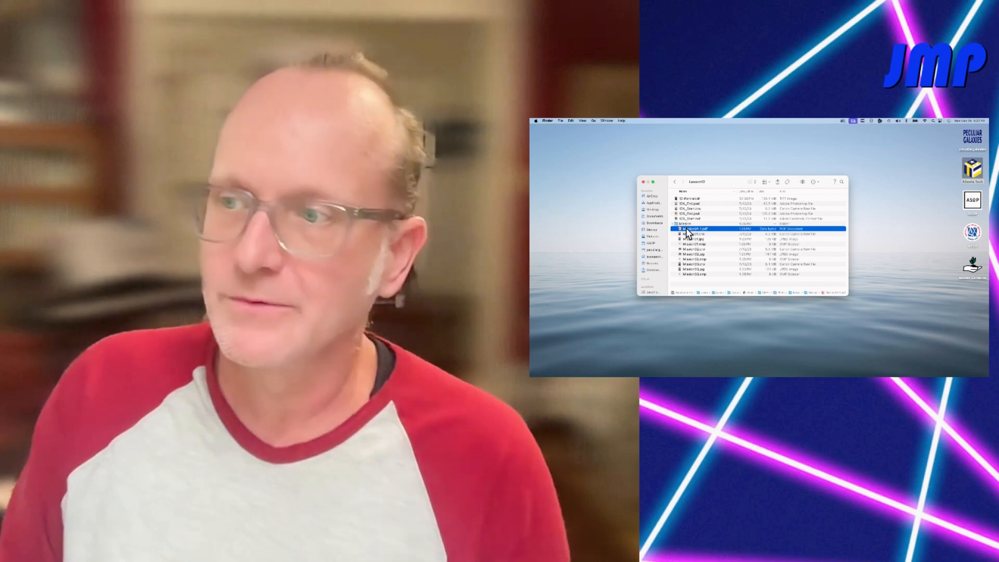
# - In Finder, prefix the new Mission01 PDF's file name with the author's last name and a hyphen
pyautogui.press('Return')
pyautogui.press('Left')
pyautogui.write('parker-')
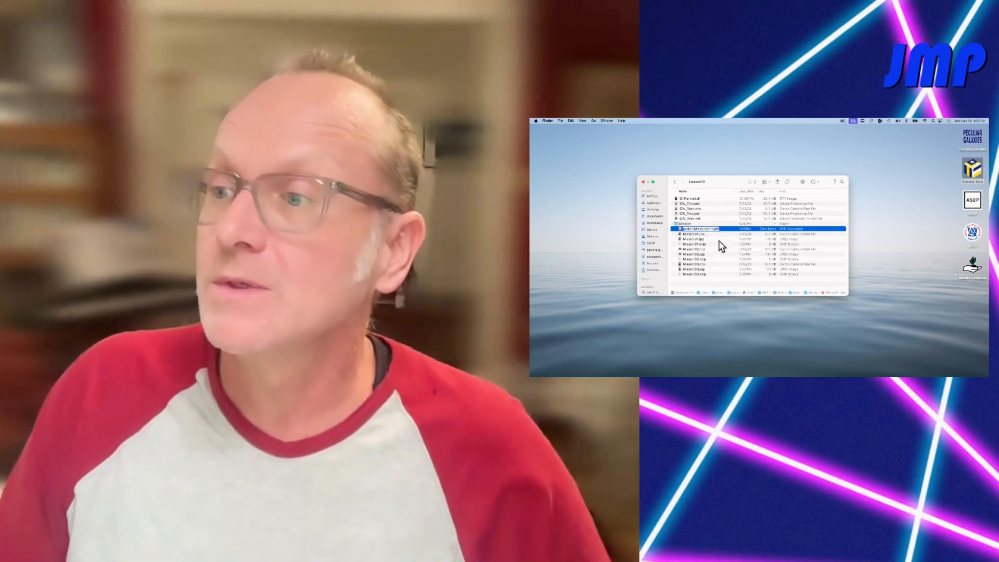
pyautogui.click(724, 240)
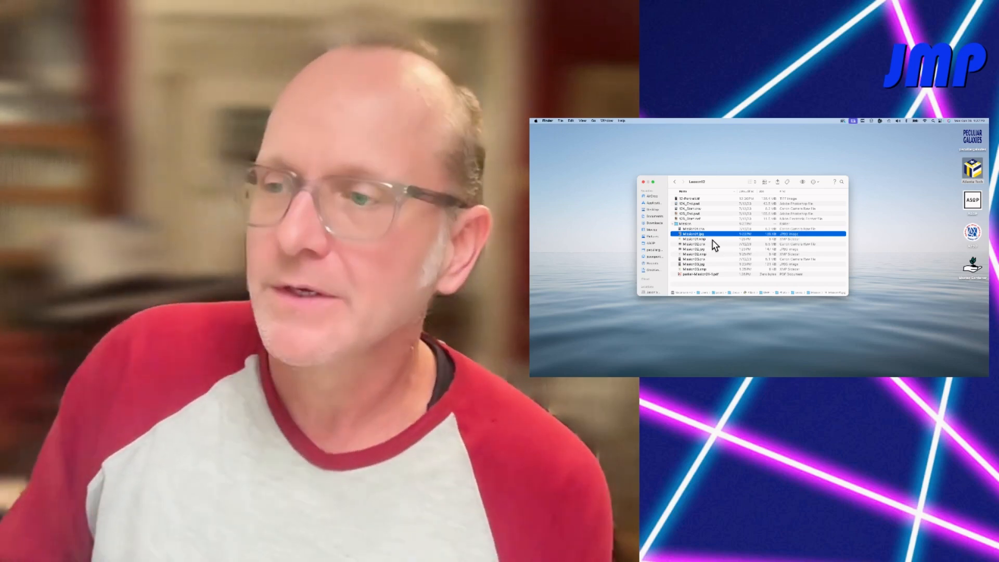
# - Examine the XMP sidecar files for Mission01 and Mission02 and the Mission03 raw file in the Mission folder
pyautogui.click(704, 238)
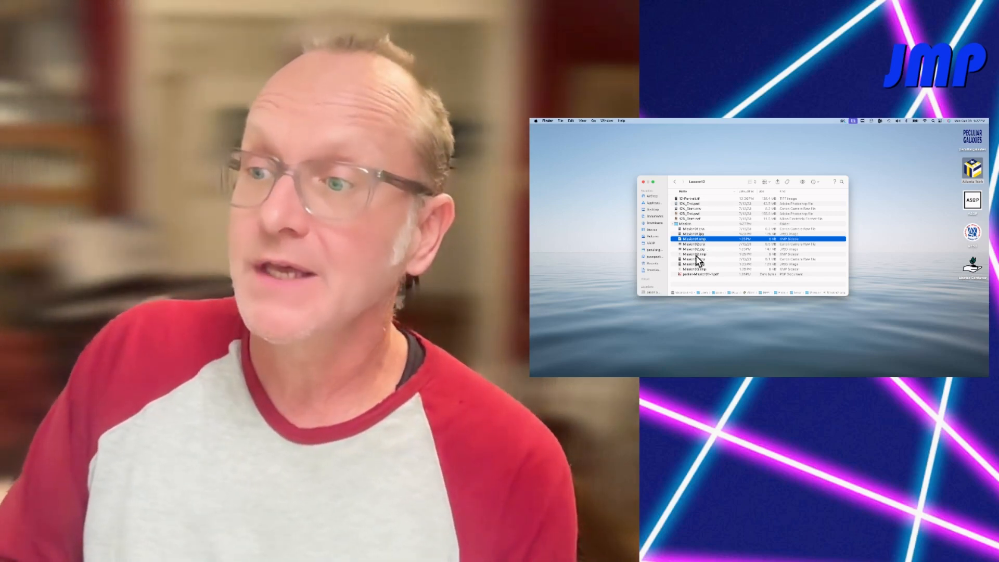
pyautogui.click(696, 254)
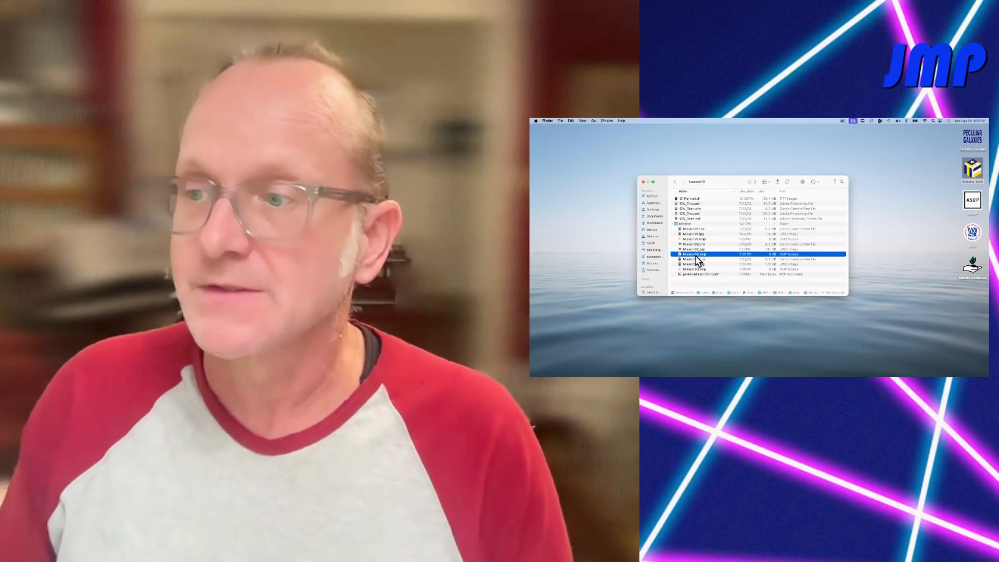
pyautogui.click(696, 259)
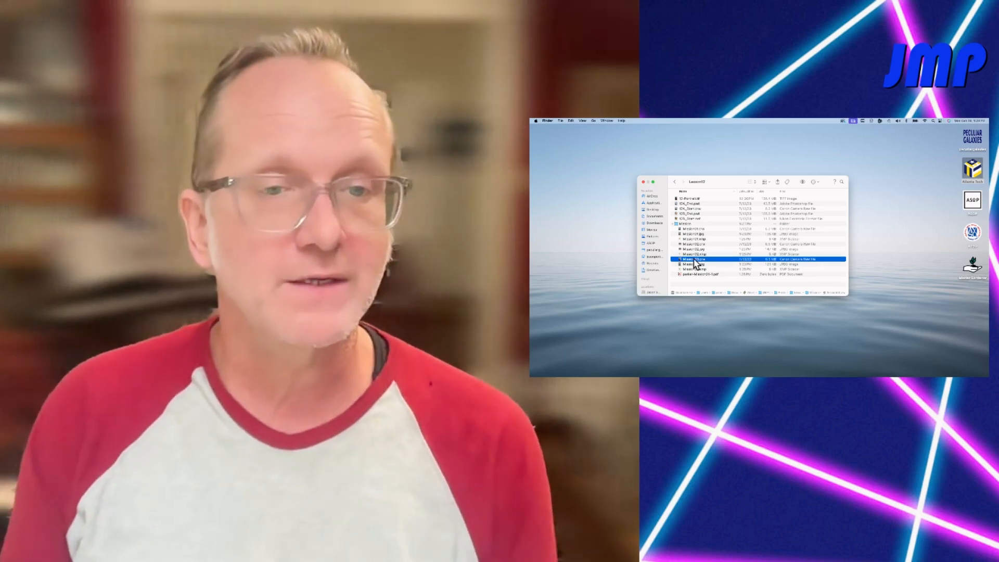